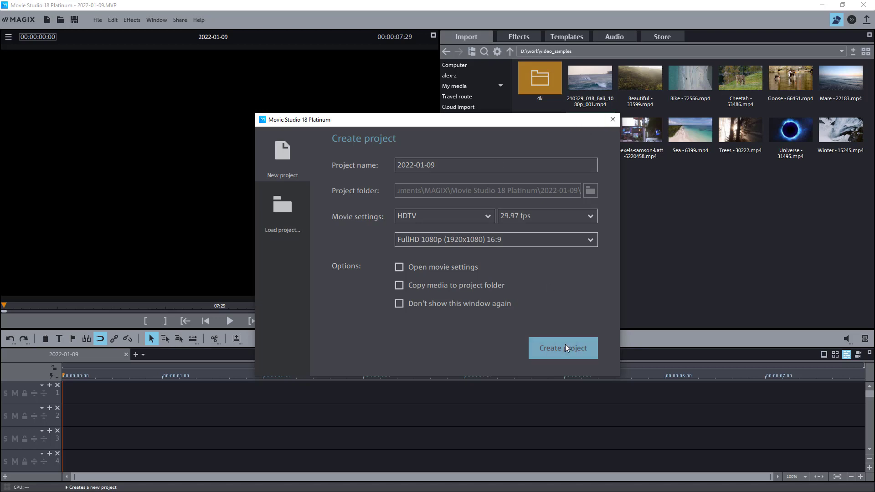
- Create the 2022-01-09 FullHD 1080p project and place the Bike clip on track 3
{"action": "left_click", "coordinate": [565, 348]}
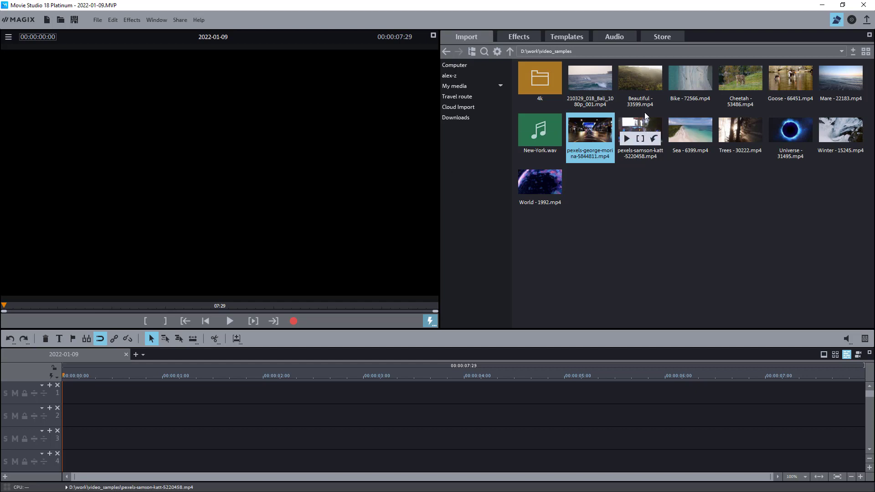
{"action": "mouse_move", "coordinate": [625, 70]}
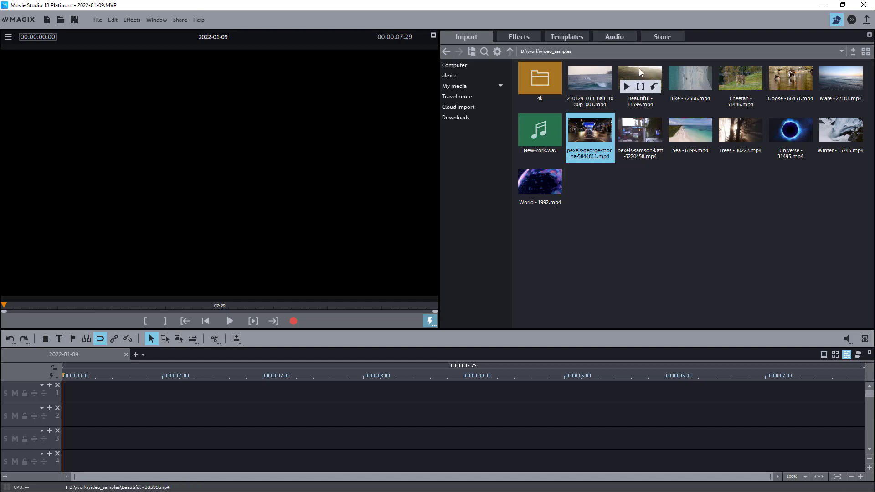
{"action": "mouse_move", "coordinate": [690, 89]}
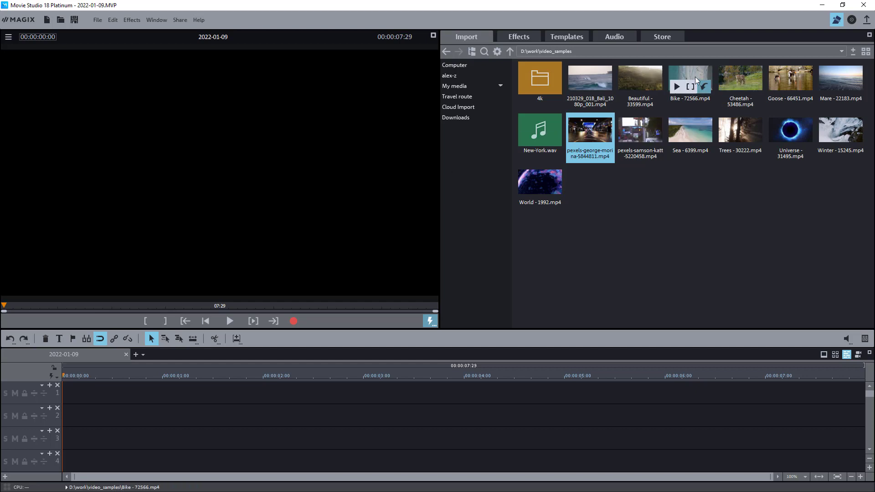
{"action": "left_click_drag", "start_coordinate": [688, 71], "coordinate": [69, 439]}
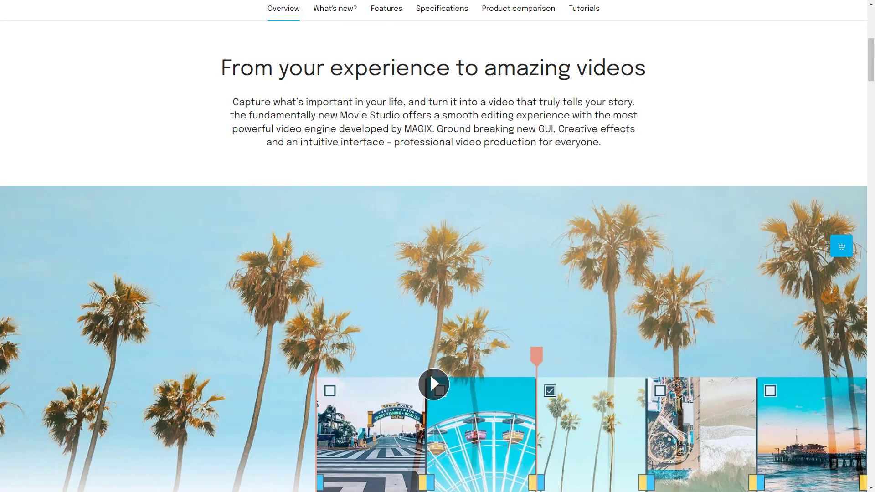
- Scroll down to the product comparison table and highlight the Movie Studio Platinum column heading
{"action": "scroll", "coordinate": [430, 146], "scroll_direction": "down", "scroll_amount": 5}
{"action": "scroll", "coordinate": [430, 146], "scroll_direction": "down", "scroll_amount": 3}
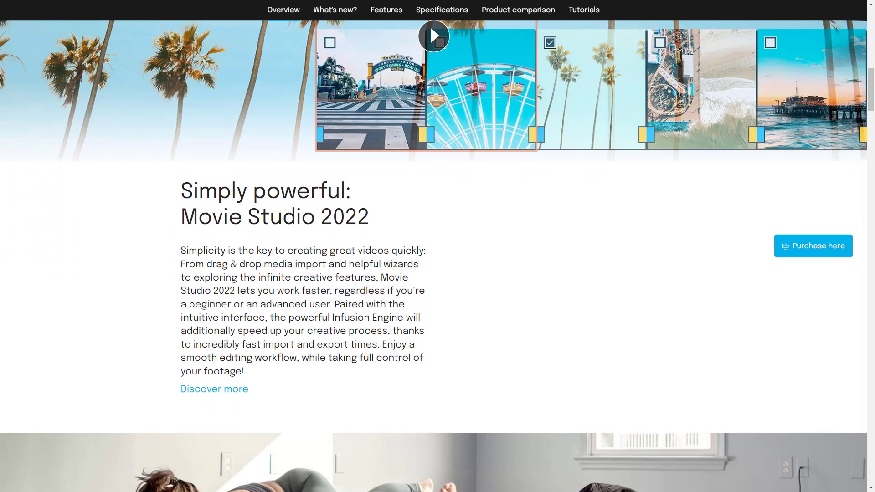
{"action": "scroll", "coordinate": [431, 146], "scroll_direction": "down", "scroll_amount": 5}
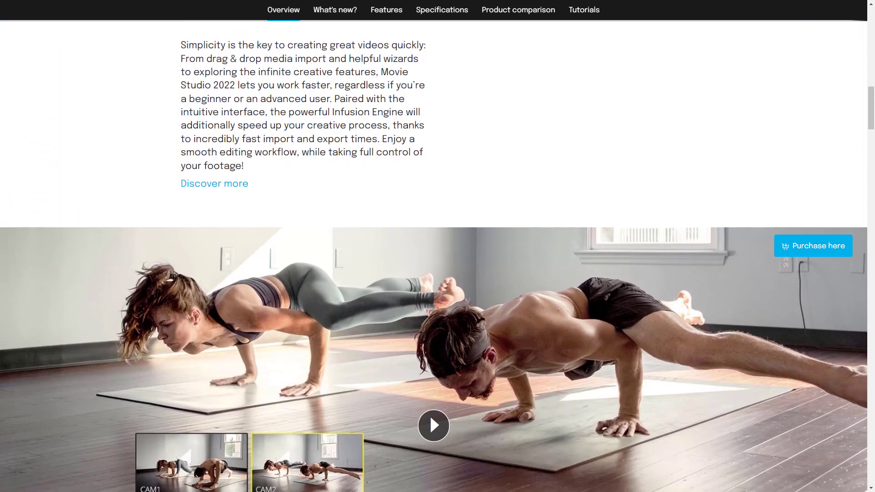
{"action": "scroll", "coordinate": [438, 246], "scroll_direction": "down", "scroll_amount": 10}
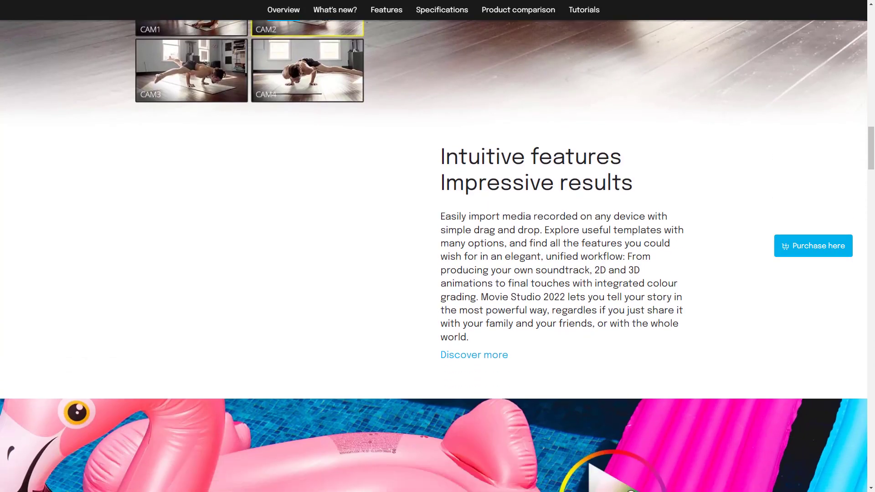
{"action": "scroll", "coordinate": [437, 246], "scroll_direction": "down", "scroll_amount": 12}
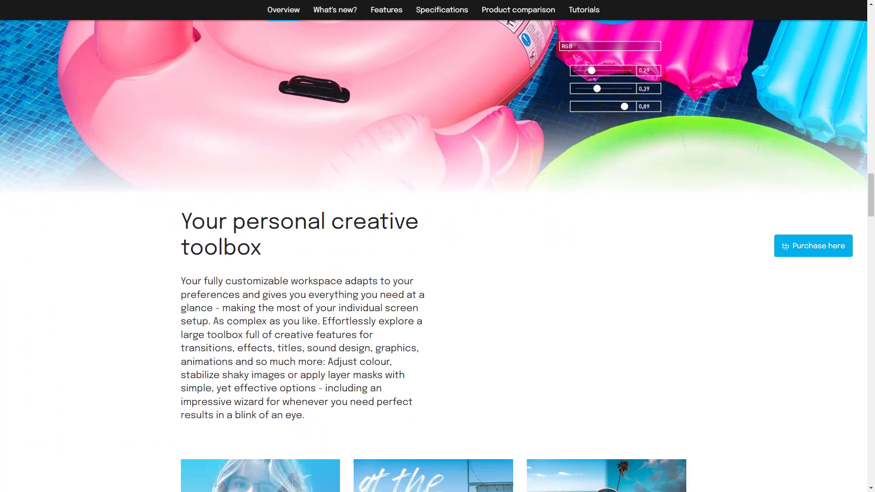
{"action": "scroll", "coordinate": [438, 246], "scroll_direction": "down", "scroll_amount": 9}
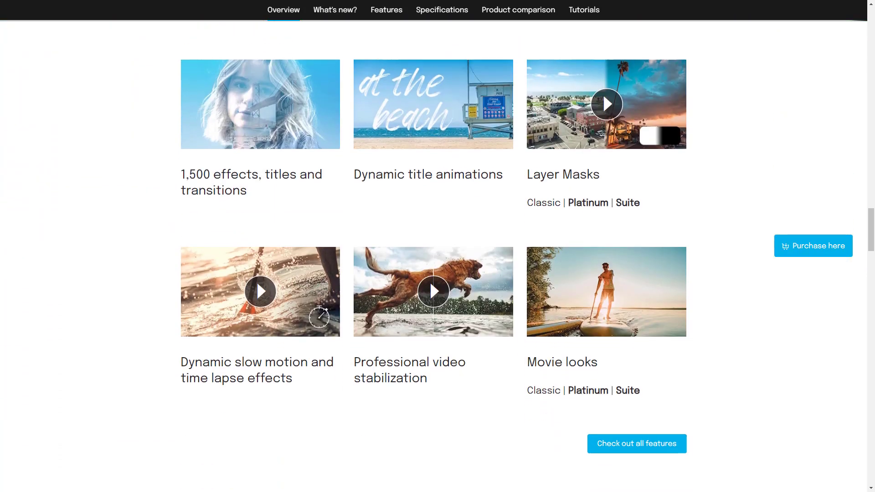
{"action": "scroll", "coordinate": [437, 246], "scroll_direction": "down", "scroll_amount": 6}
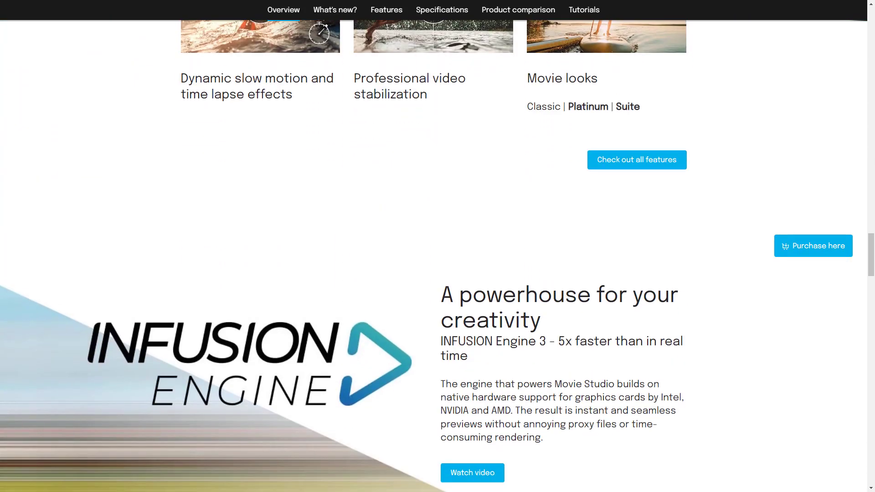
{"action": "scroll", "coordinate": [438, 247], "scroll_direction": "down", "scroll_amount": 2}
{"action": "scroll", "coordinate": [438, 246], "scroll_direction": "down", "scroll_amount": 2}
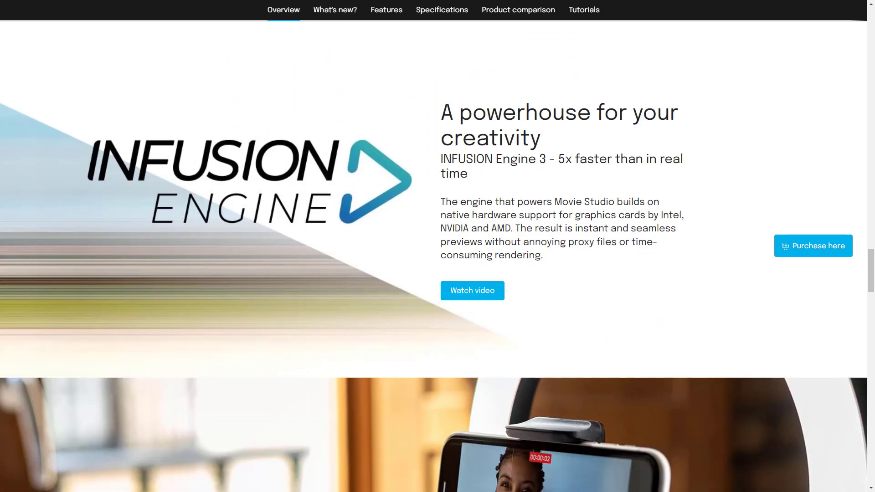
{"action": "scroll", "coordinate": [438, 246], "scroll_direction": "down", "scroll_amount": 9}
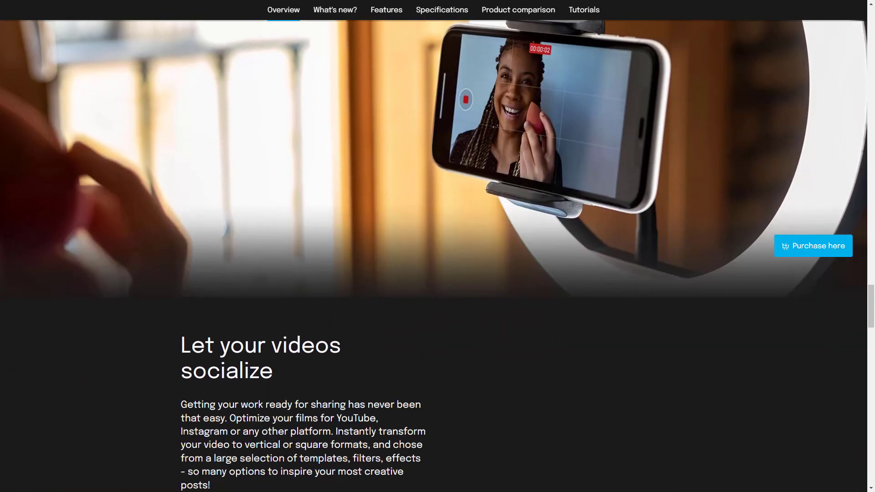
{"action": "scroll", "coordinate": [438, 246], "scroll_direction": "down", "scroll_amount": 8}
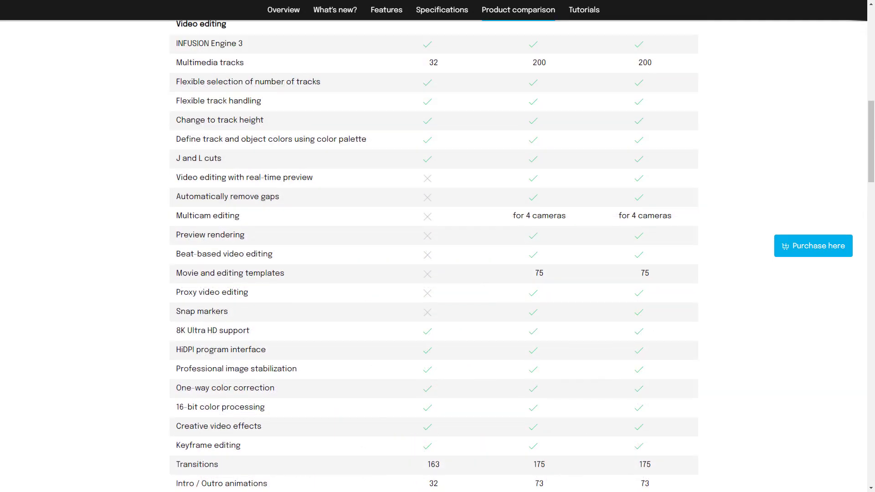
{"action": "scroll", "coordinate": [438, 246], "scroll_direction": "up", "scroll_amount": 2}
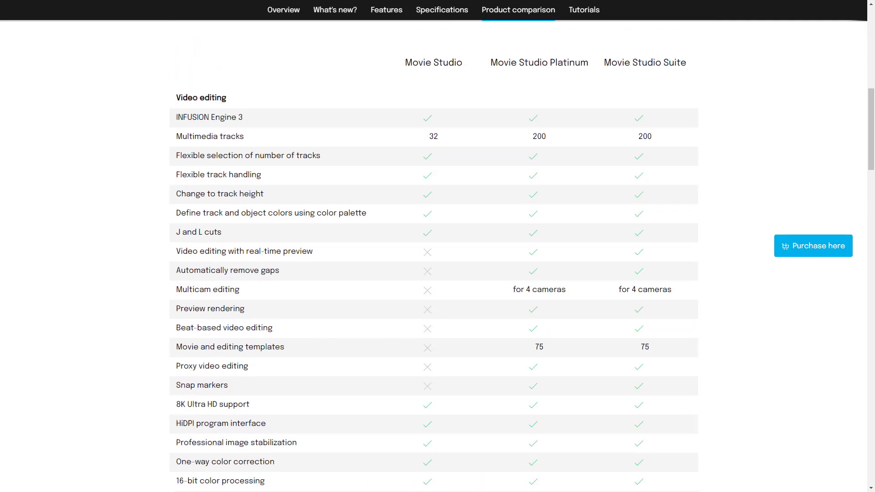
{"action": "left_click_drag", "start_coordinate": [491, 62], "coordinate": [588, 63]}
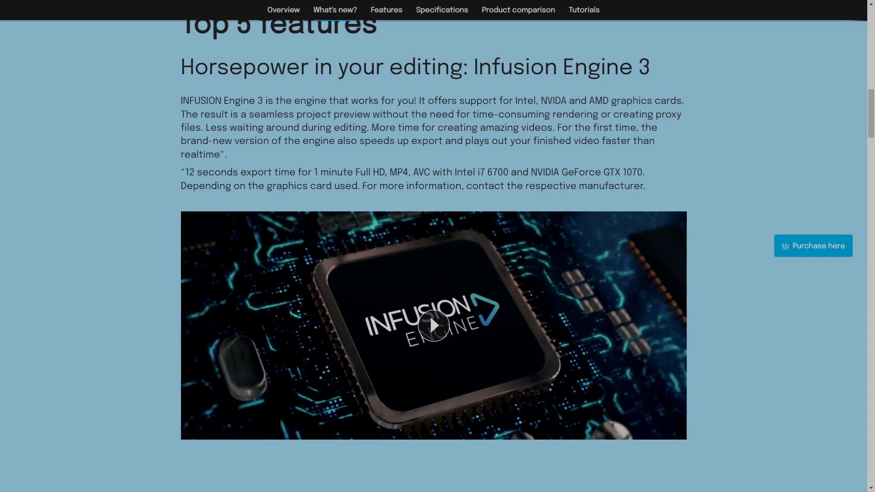
- Scroll past the Infusion Engine 3 video to the huge content library section
{"action": "scroll", "coordinate": [438, 247], "scroll_direction": "down", "scroll_amount": 1}
{"action": "scroll", "coordinate": [438, 246], "scroll_direction": "down", "scroll_amount": 2}
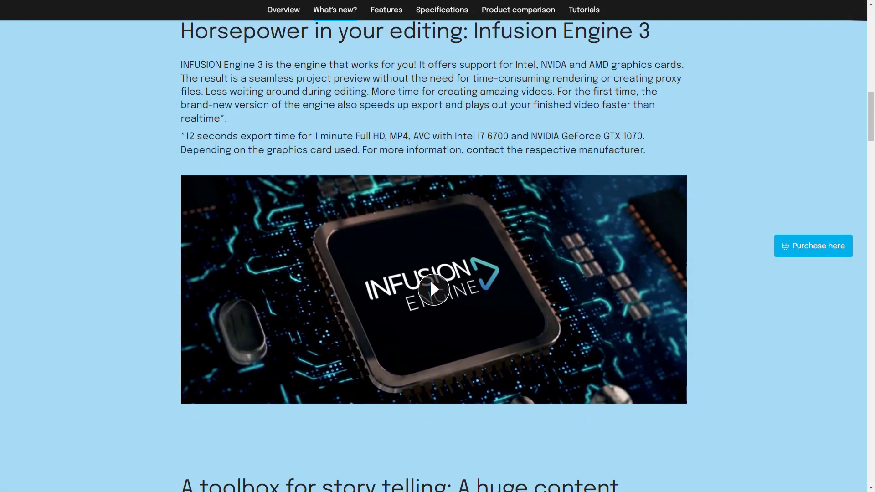
{"action": "scroll", "coordinate": [438, 246], "scroll_direction": "down", "scroll_amount": 2}
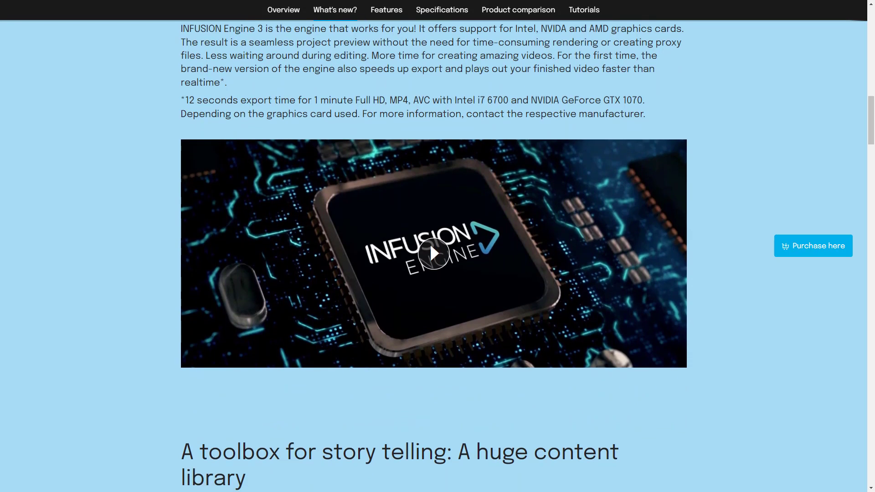
{"action": "scroll", "coordinate": [438, 246], "scroll_direction": "down", "scroll_amount": 2}
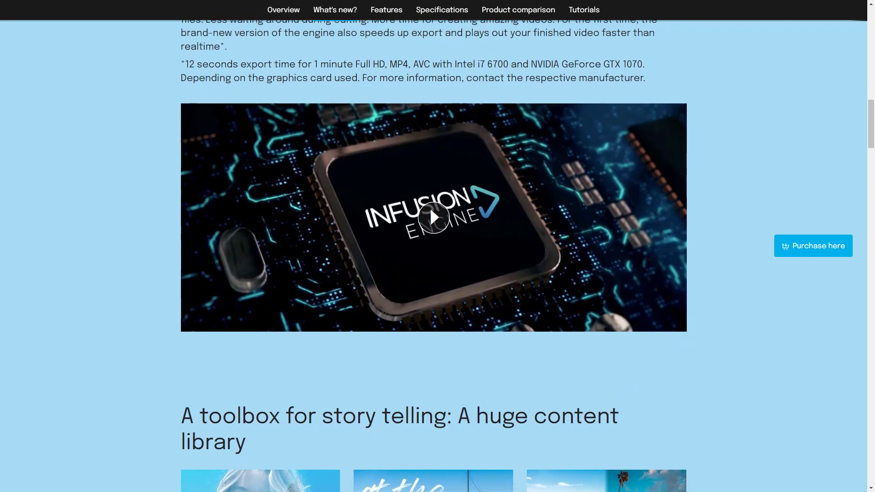
{"action": "scroll", "coordinate": [438, 246], "scroll_direction": "down", "scroll_amount": 2}
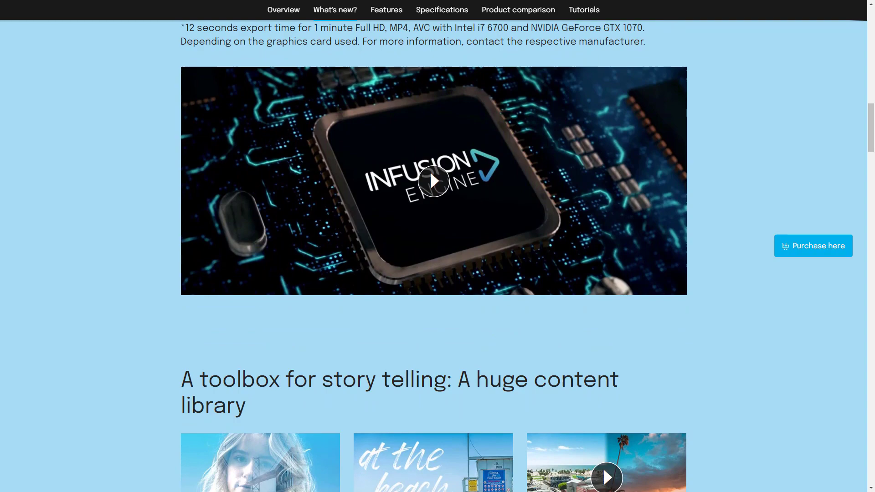
{"action": "scroll", "coordinate": [438, 246], "scroll_direction": "down", "scroll_amount": 1}
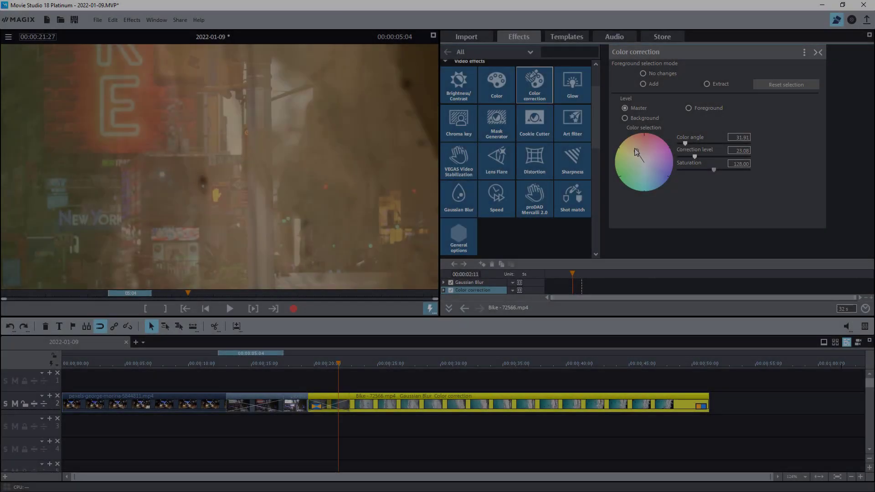
- Apply the Bike clip's colour correction to the background only, then play from 00:00:13:00
{"action": "left_click_drag", "start_coordinate": [635, 149], "coordinate": [637, 142]}
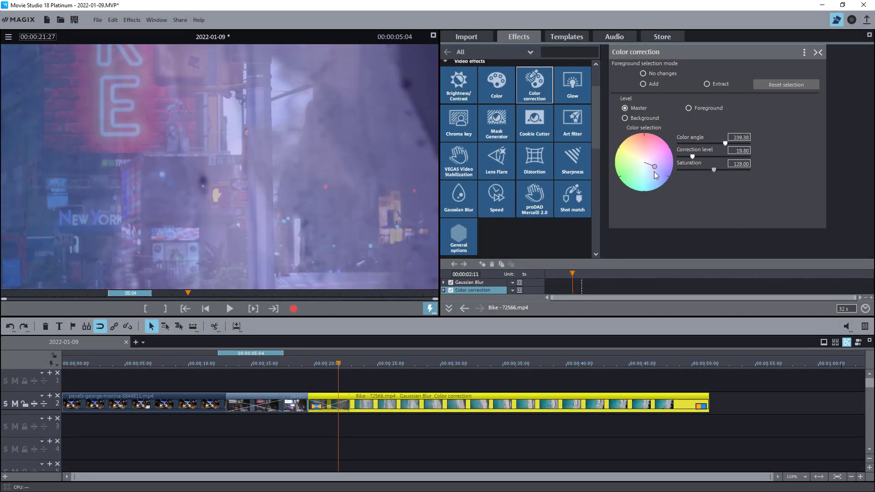
{"action": "left_click_drag", "start_coordinate": [655, 174], "coordinate": [641, 181]}
{"action": "left_click", "coordinate": [634, 120]}
{"action": "left_click_drag", "start_coordinate": [636, 147], "coordinate": [638, 151]}
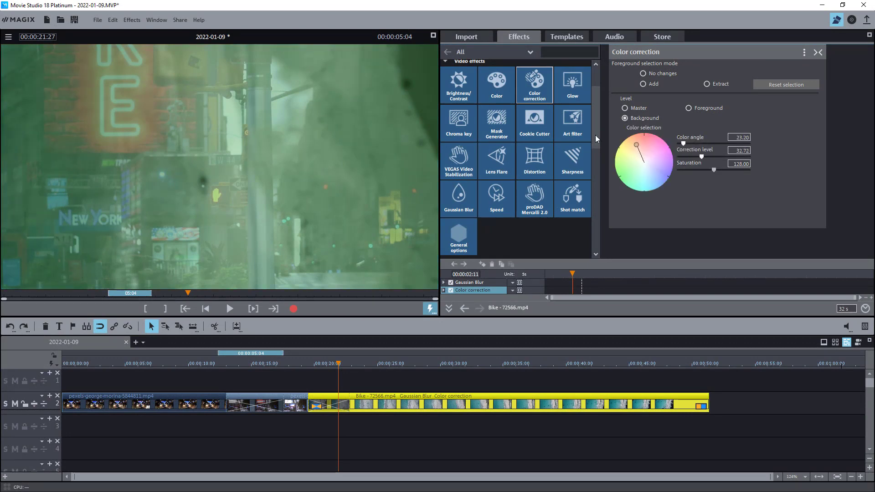
{"action": "left_click_drag", "start_coordinate": [256, 366], "coordinate": [227, 364]}
{"action": "left_click", "coordinate": [232, 311]}
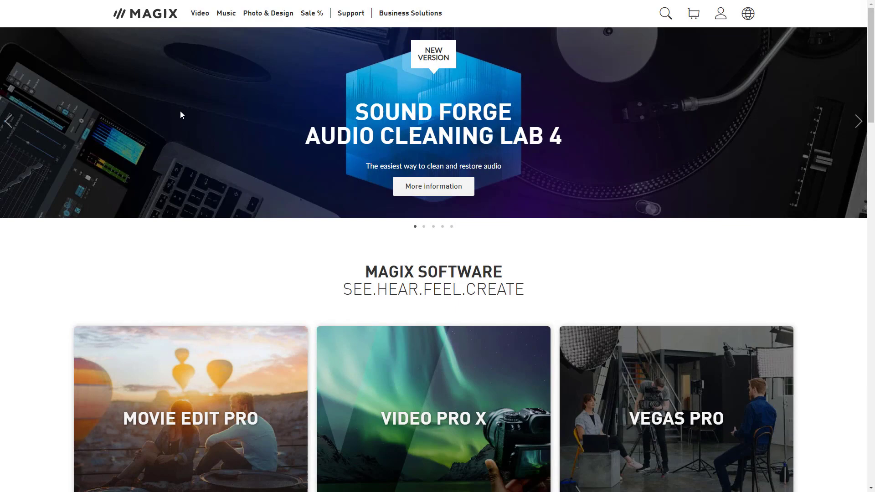
- Scroll the MAGIX homepage and browse the Video, Music and Photo & Design product menus
{"action": "scroll", "coordinate": [139, 102], "scroll_direction": "down", "scroll_amount": 5}
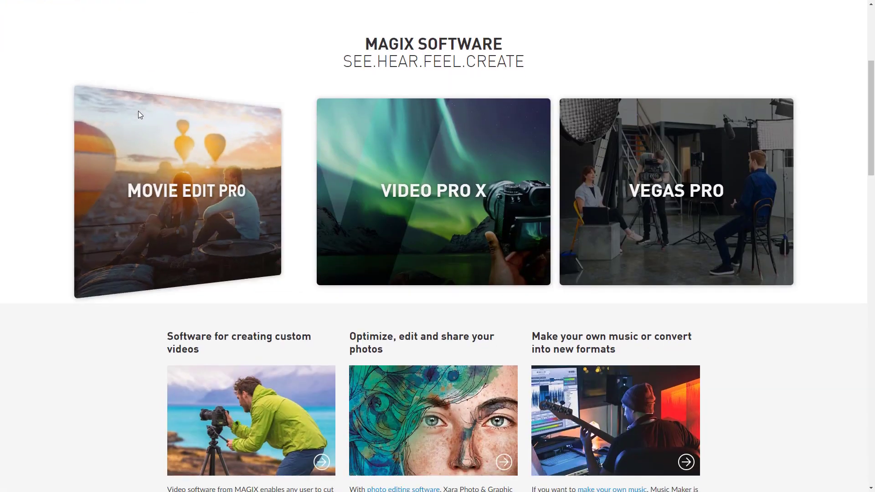
{"action": "mouse_move", "coordinate": [85, 119]}
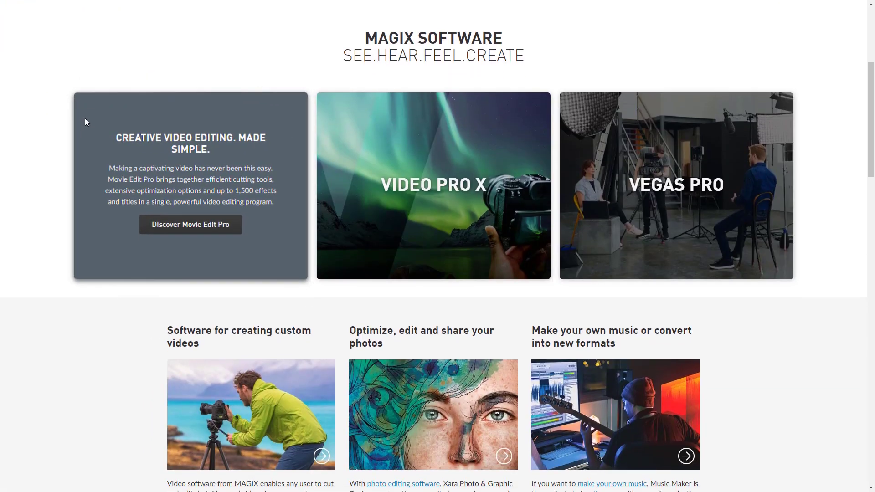
{"action": "scroll", "coordinate": [86, 137], "scroll_direction": "down", "scroll_amount": 12}
{"action": "scroll", "coordinate": [123, 127], "scroll_direction": "up", "scroll_amount": 2}
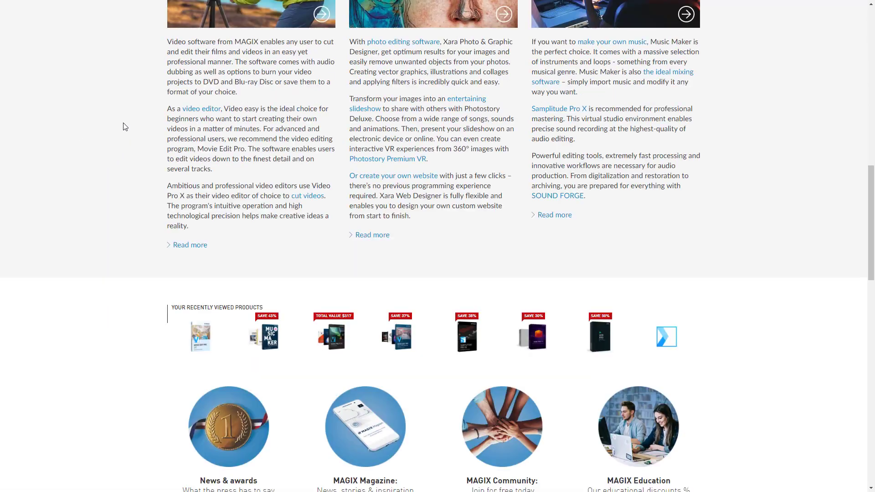
{"action": "scroll", "coordinate": [125, 126], "scroll_direction": "up", "scroll_amount": 15}
{"action": "mouse_move", "coordinate": [191, 19]}
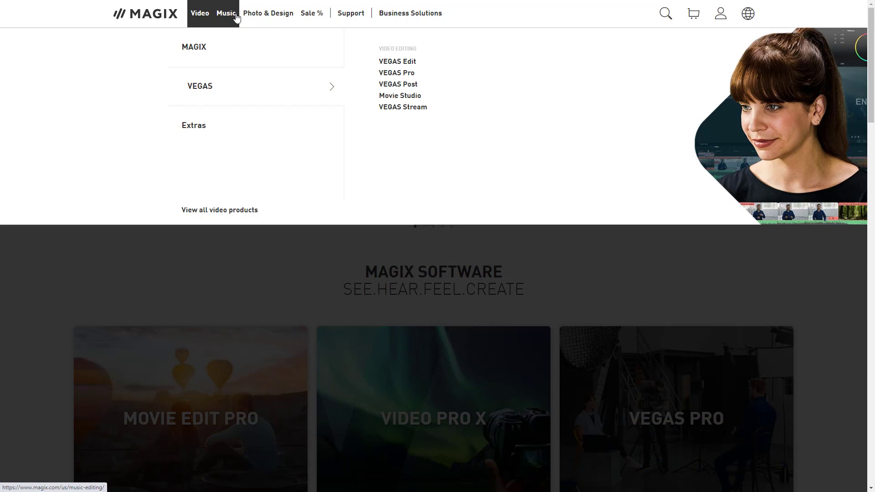
{"action": "mouse_move", "coordinate": [236, 18]}
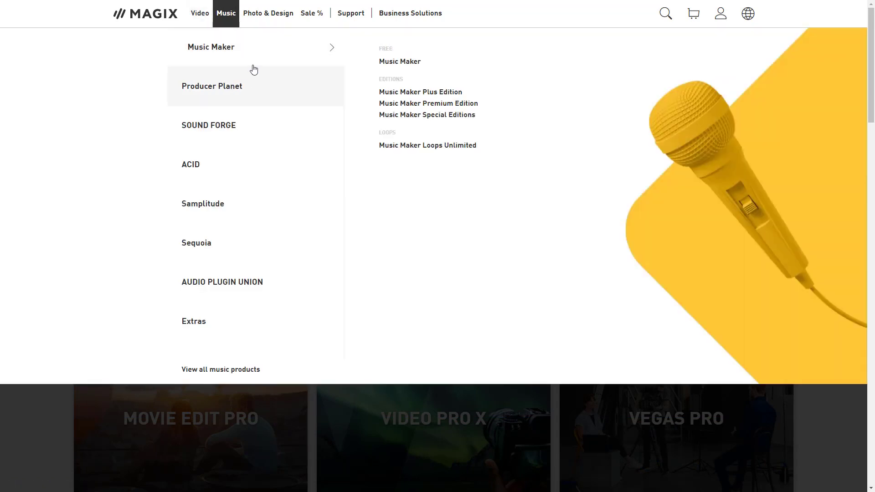
{"action": "mouse_move", "coordinate": [264, 18]}
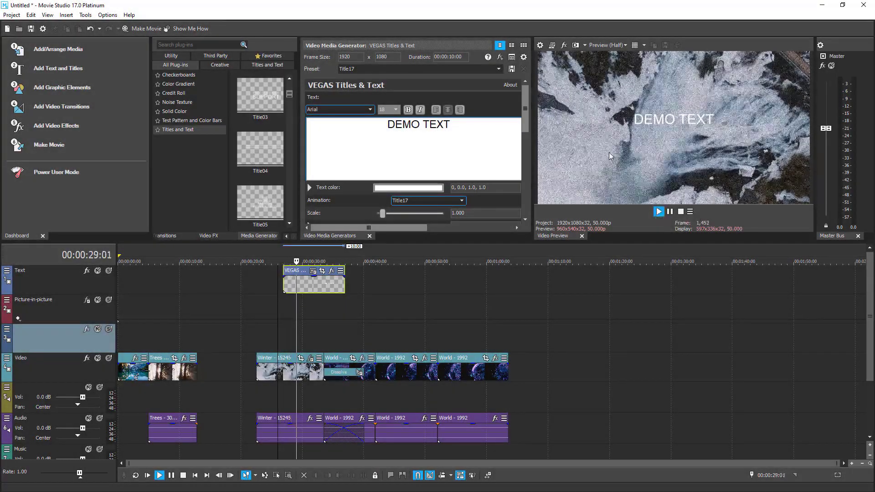
- Stop the preview playback and add two new video tracks to the timeline
{"action": "left_click", "coordinate": [680, 212]}
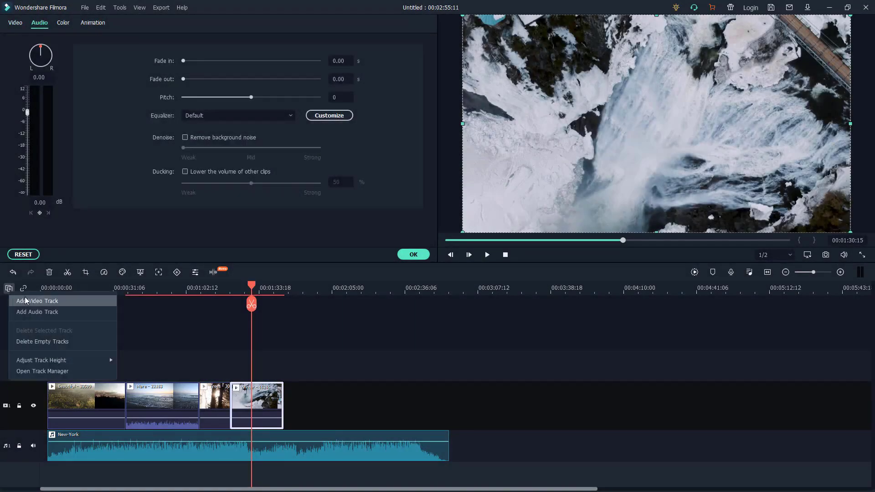
{"action": "left_click", "coordinate": [25, 301]}
{"action": "left_click", "coordinate": [9, 288]}
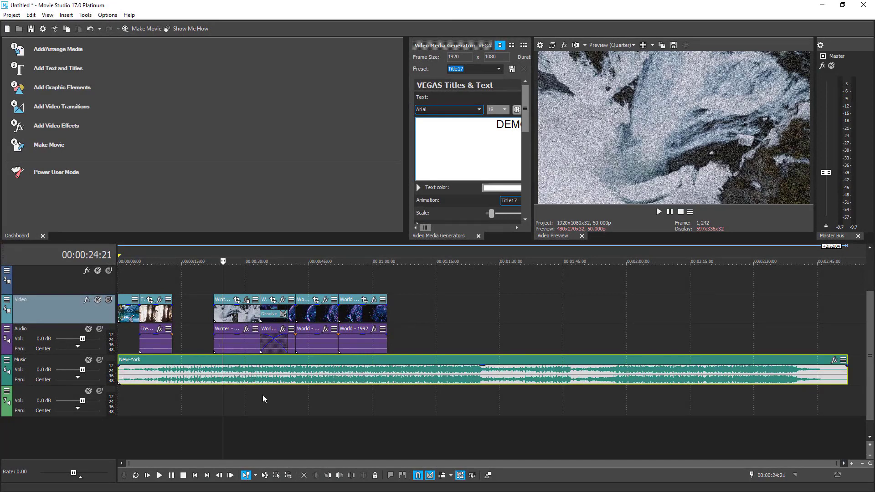
- Split the New-York music at 01:21:12 and 01:42:19, then trim the last clip to start later
{"action": "left_click", "coordinate": [465, 259]}
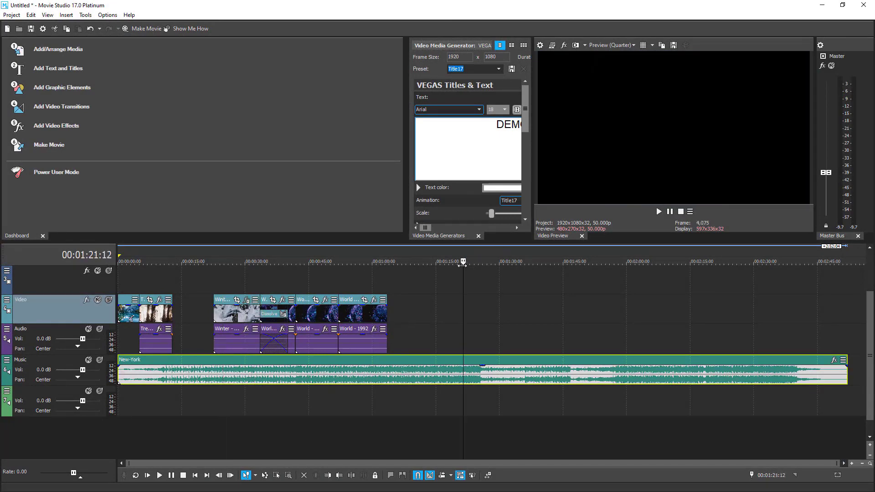
{"action": "key", "text": "s"}
{"action": "left_click", "coordinate": [555, 268]}
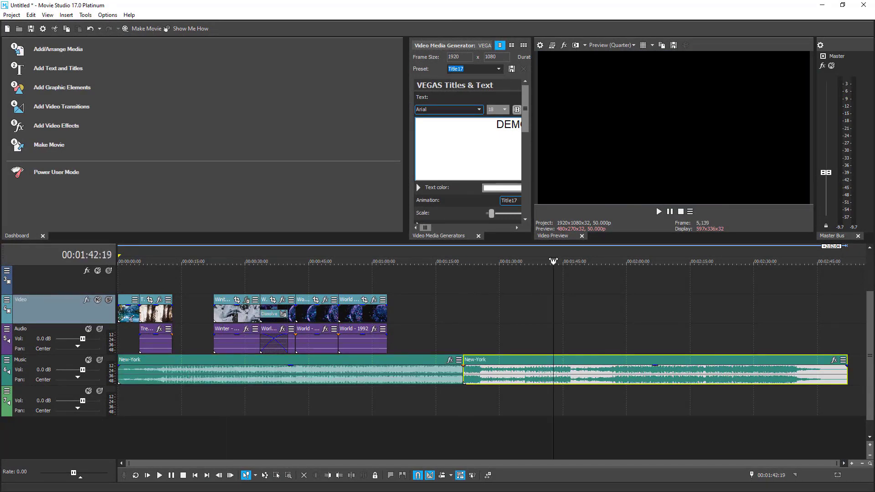
{"action": "key", "text": "s"}
{"action": "left_click", "coordinate": [562, 374]}
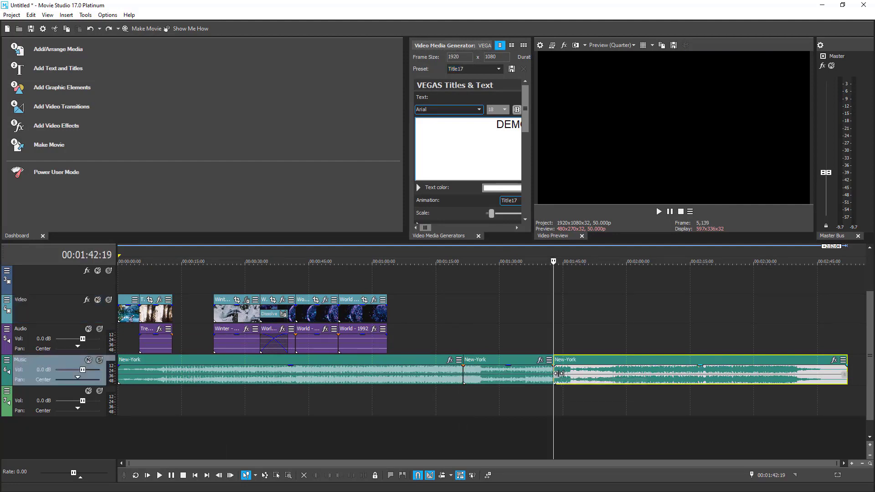
{"action": "left_click_drag", "start_coordinate": [561, 375], "coordinate": [627, 373]}
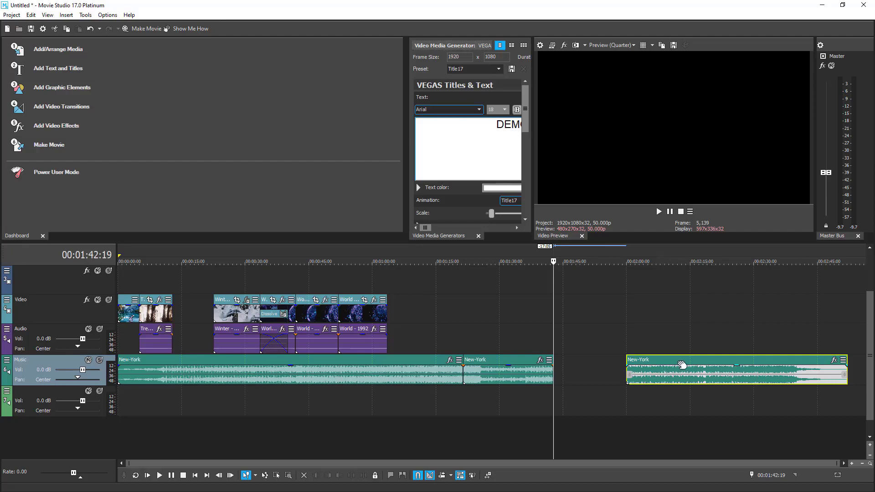
{"action": "left_click_drag", "start_coordinate": [683, 364], "coordinate": [593, 375]}
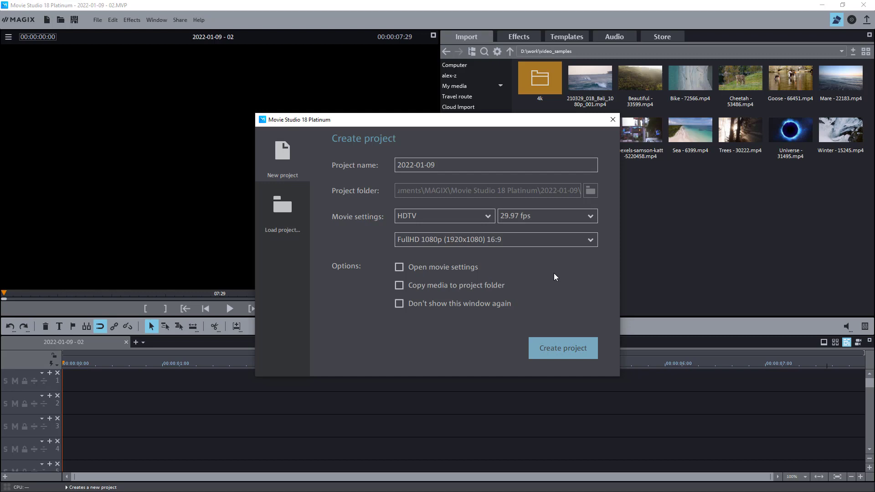
- Keep 29.97 fps and FullHD 1080p and create the empty 2022-01-09 project
{"action": "left_click", "coordinate": [559, 216]}
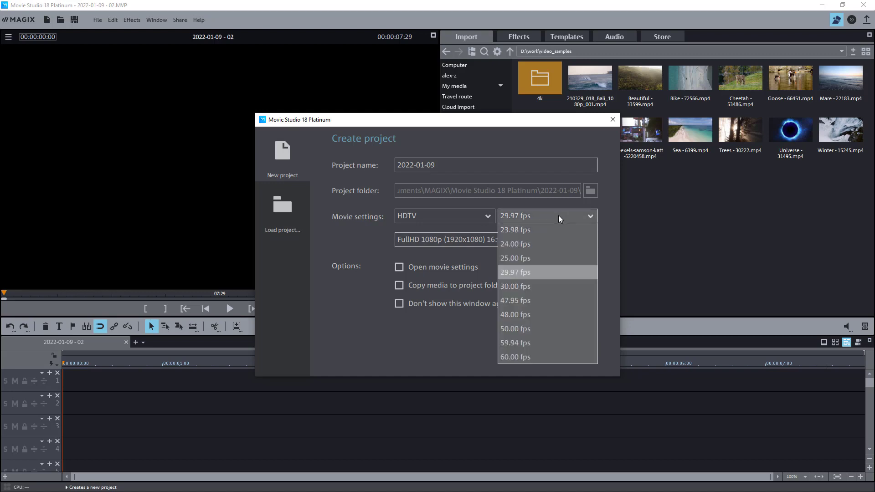
{"action": "left_click", "coordinate": [559, 215]}
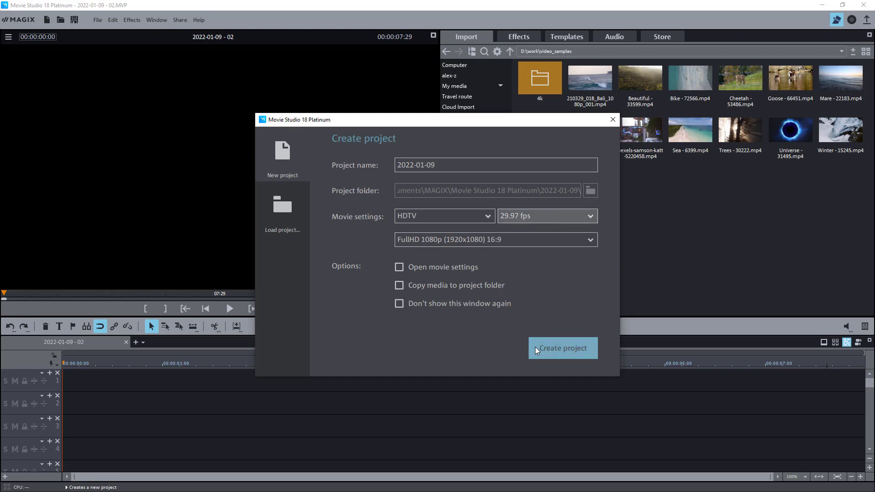
{"action": "left_click", "coordinate": [477, 238]}
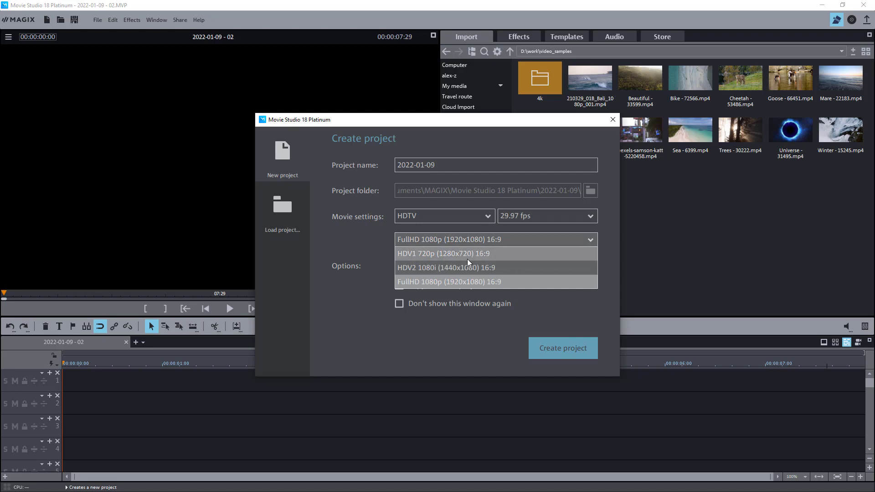
{"action": "left_click", "coordinate": [460, 241]}
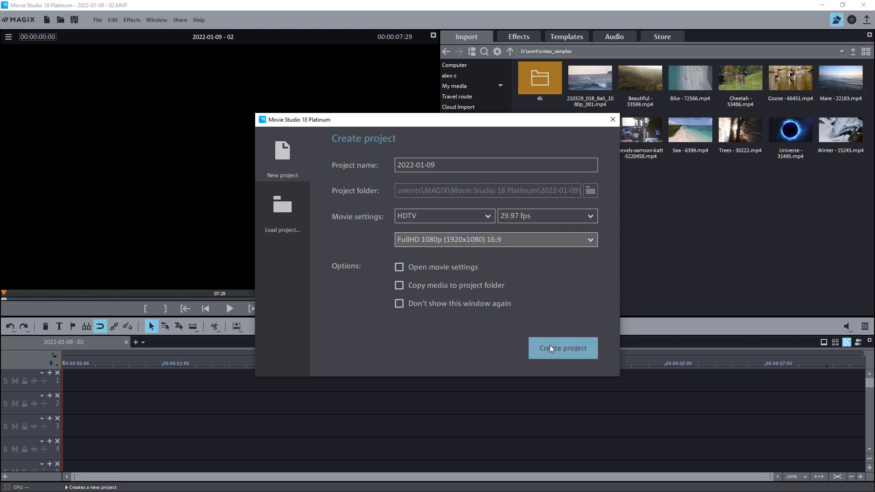
{"action": "left_click", "coordinate": [550, 354]}
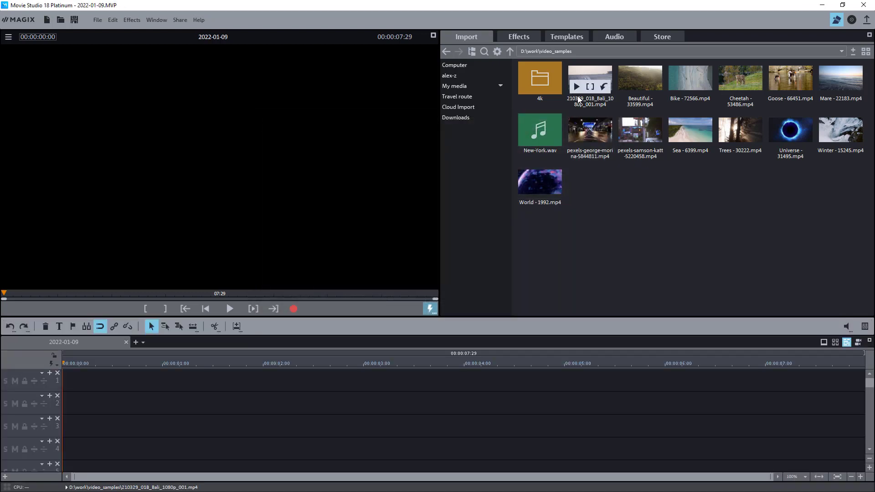
- Insert Bike - 72566.mp4 on track 1 and adapt the movie settings to the clip
{"action": "mouse_move", "coordinate": [688, 90]}
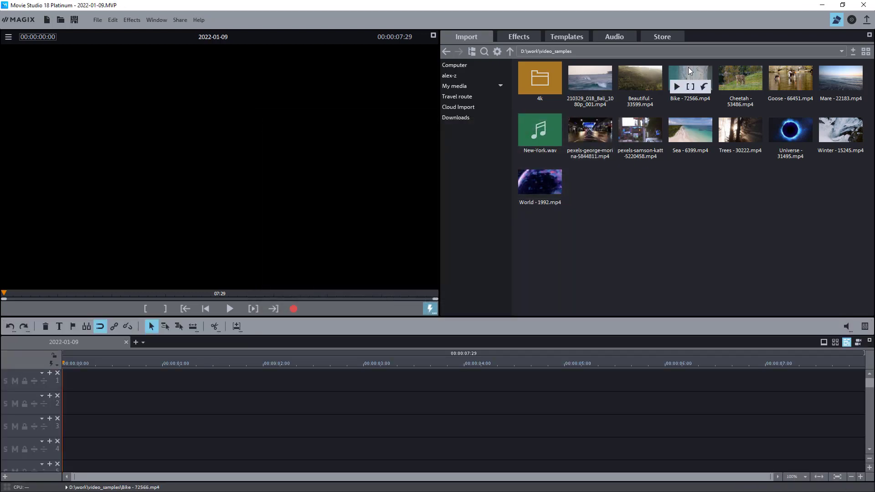
{"action": "left_click", "coordinate": [703, 89]}
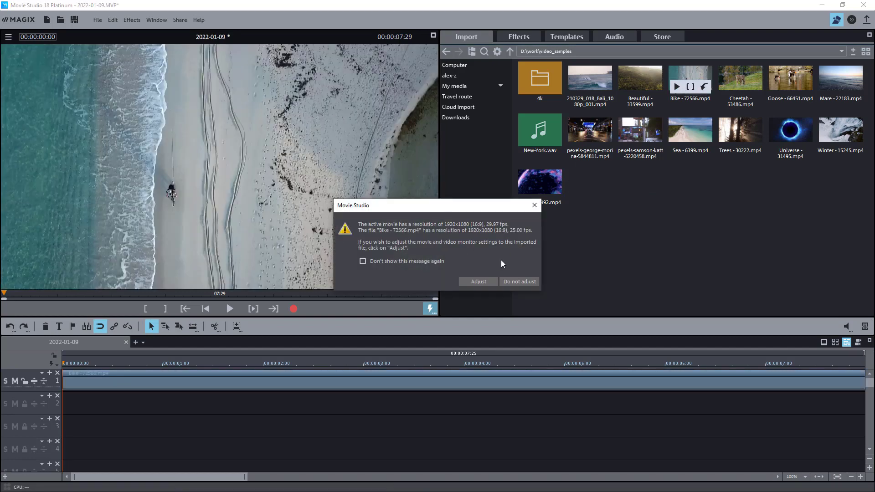
{"action": "left_click", "coordinate": [481, 280]}
- Display the collection of video effects
{"action": "scroll", "coordinate": [447, 406], "scroll_direction": "right", "scroll_amount": 5}
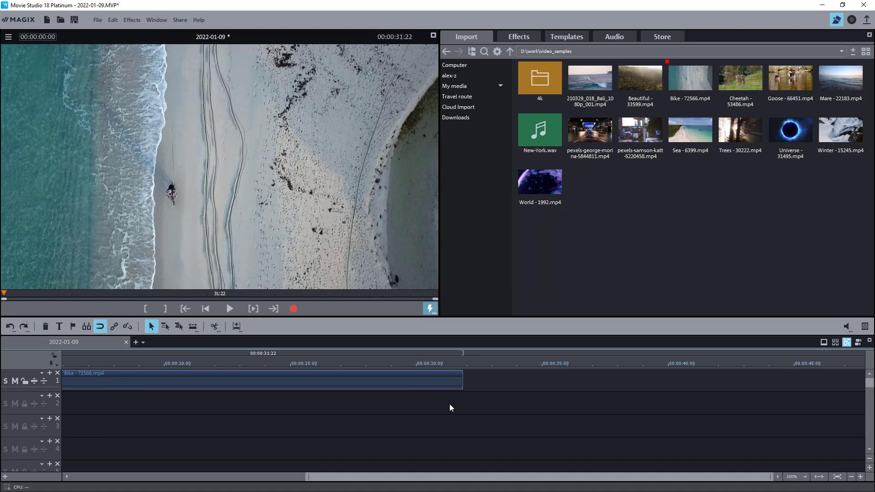
{"action": "mouse_move", "coordinate": [593, 124]}
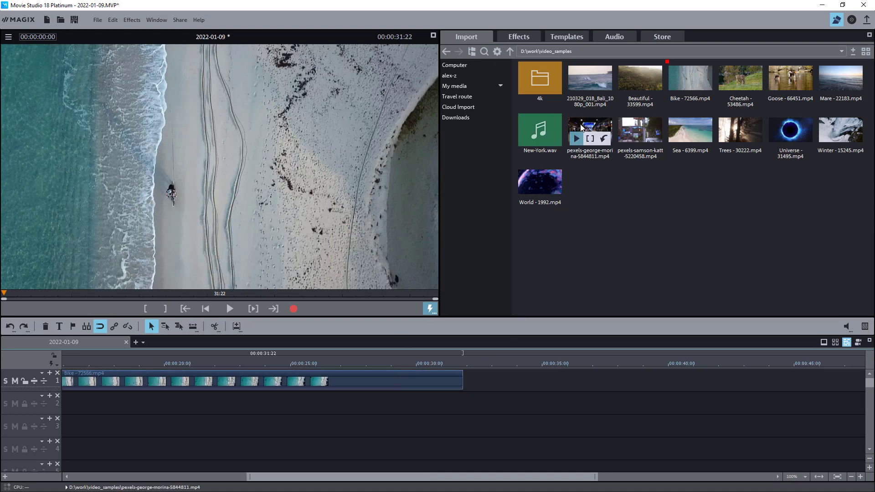
{"action": "left_click", "coordinate": [519, 36]}
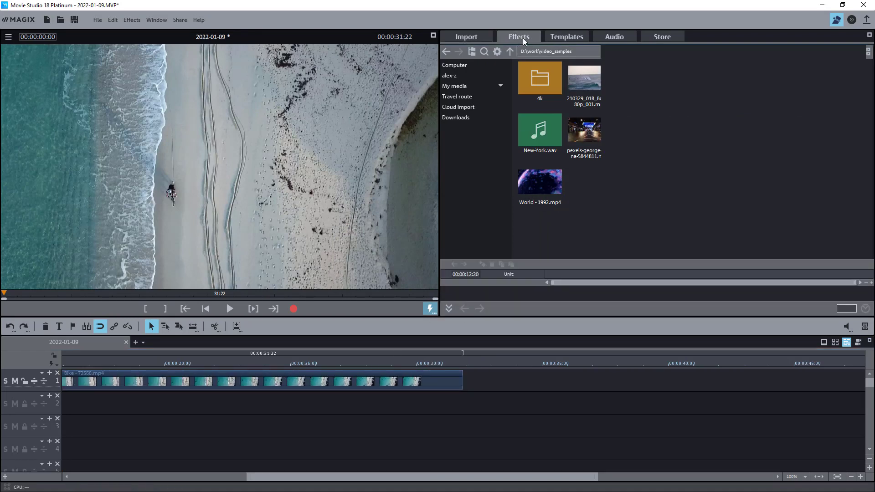
{"action": "scroll", "coordinate": [497, 179], "scroll_direction": "up", "scroll_amount": 1}
{"action": "scroll", "coordinate": [490, 136], "scroll_direction": "down", "scroll_amount": 4}
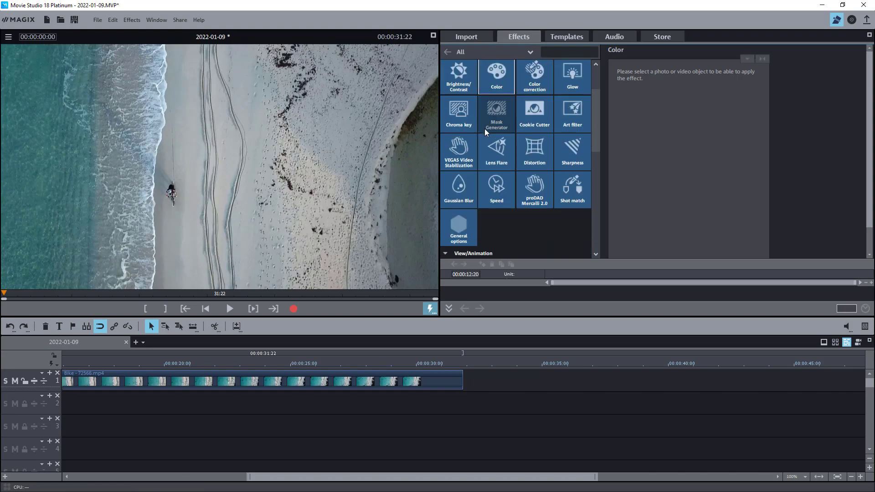
- Scroll to view the forest clip's video scopes and Lift, Gamma, Gain, Offset wheels
{"action": "scroll", "coordinate": [490, 135], "scroll_direction": "down", "scroll_amount": 3}
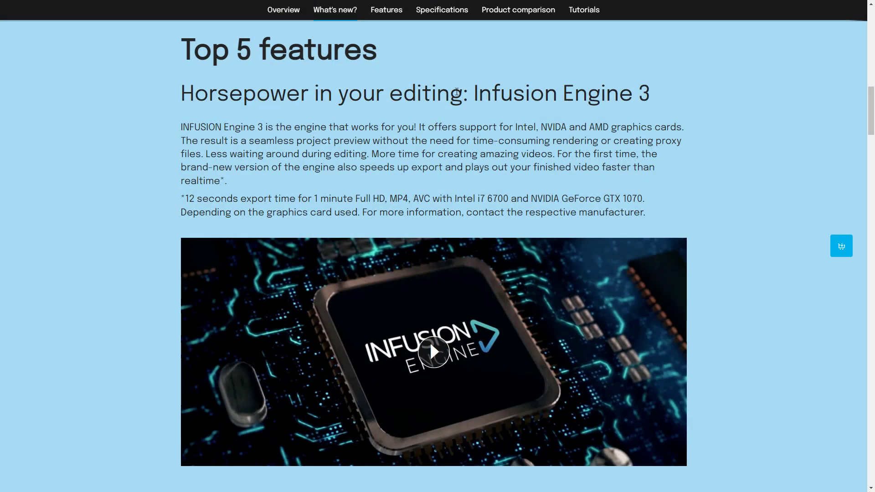
- Highlight the Infusion Engine 3 heading and the export-time footnote on the product page
{"action": "scroll", "coordinate": [458, 93], "scroll_direction": "down", "scroll_amount": 2}
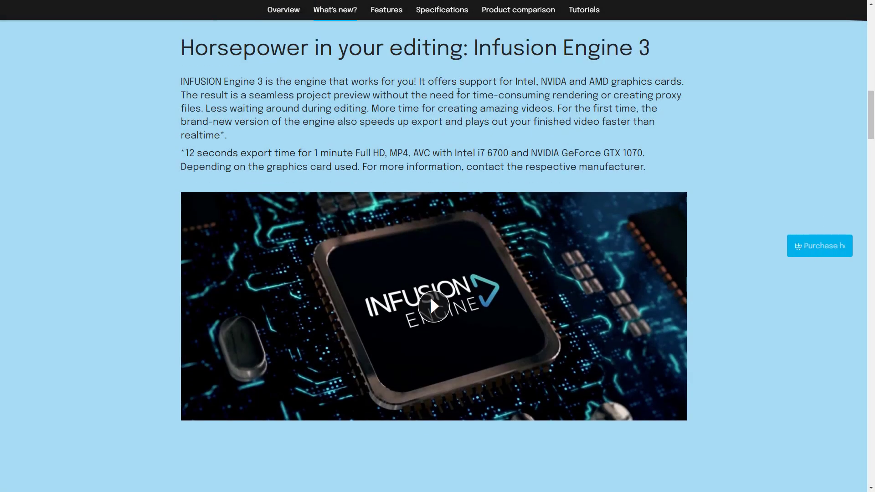
{"action": "left_click_drag", "start_coordinate": [474, 47], "coordinate": [683, 69]}
{"action": "left_click", "coordinate": [637, 83]}
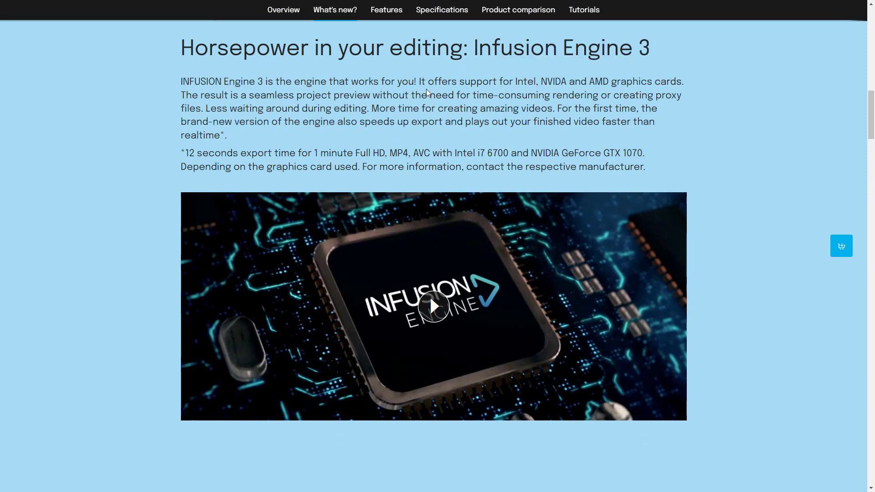
{"action": "left_click_drag", "start_coordinate": [176, 158], "coordinate": [666, 167]}
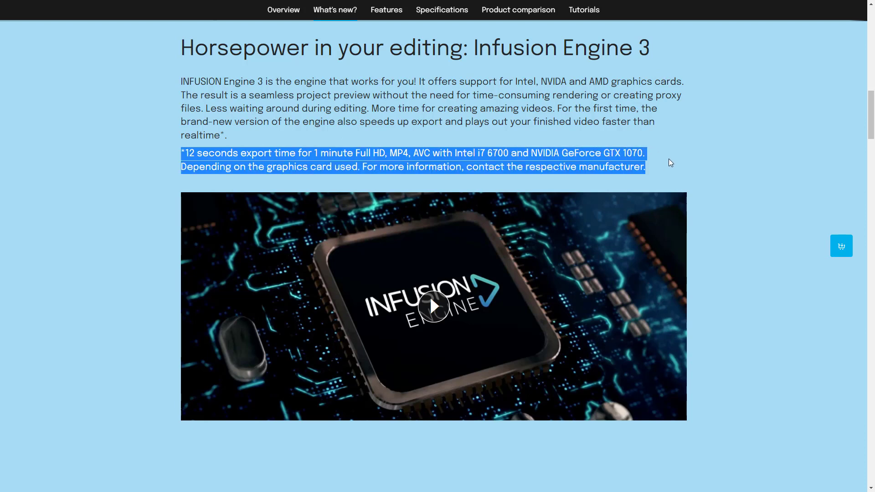
{"action": "left_click", "coordinate": [657, 149]}
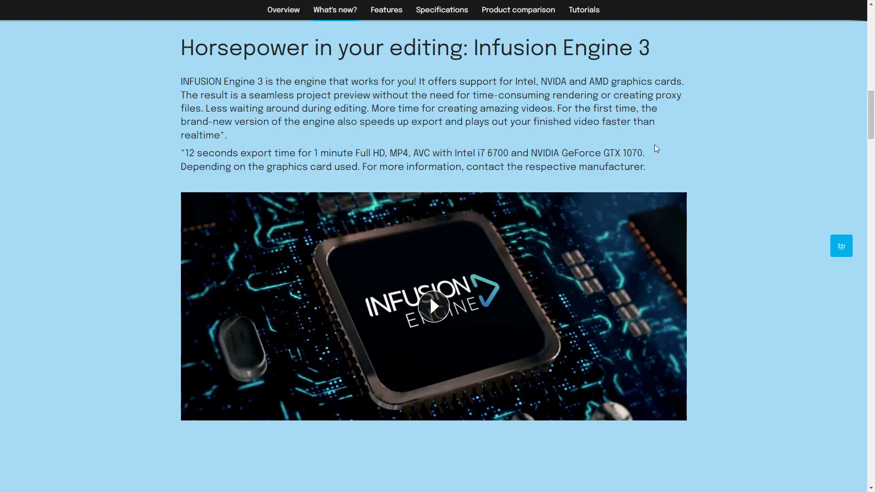
- Scroll down through the specifications to the supported graphics cards and formats
{"action": "scroll", "coordinate": [656, 148], "scroll_direction": "down", "scroll_amount": 4}
{"action": "scroll", "coordinate": [656, 149], "scroll_direction": "down", "scroll_amount": 5}
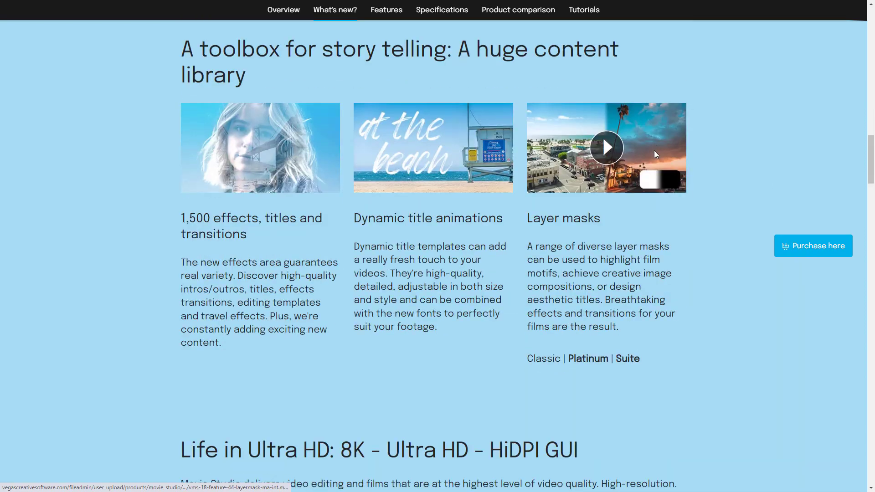
{"action": "scroll", "coordinate": [650, 154], "scroll_direction": "down", "scroll_amount": 10}
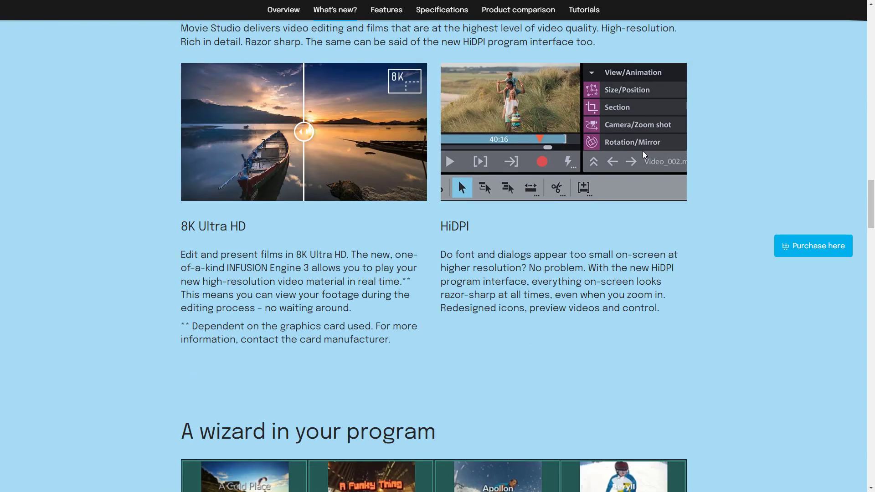
{"action": "scroll", "coordinate": [636, 151], "scroll_direction": "down", "scroll_amount": 6}
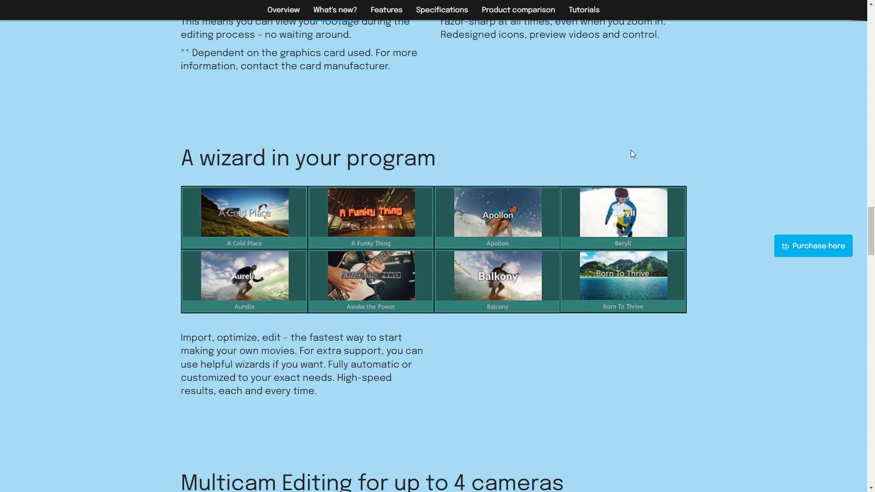
{"action": "scroll", "coordinate": [630, 152], "scroll_direction": "down", "scroll_amount": 5}
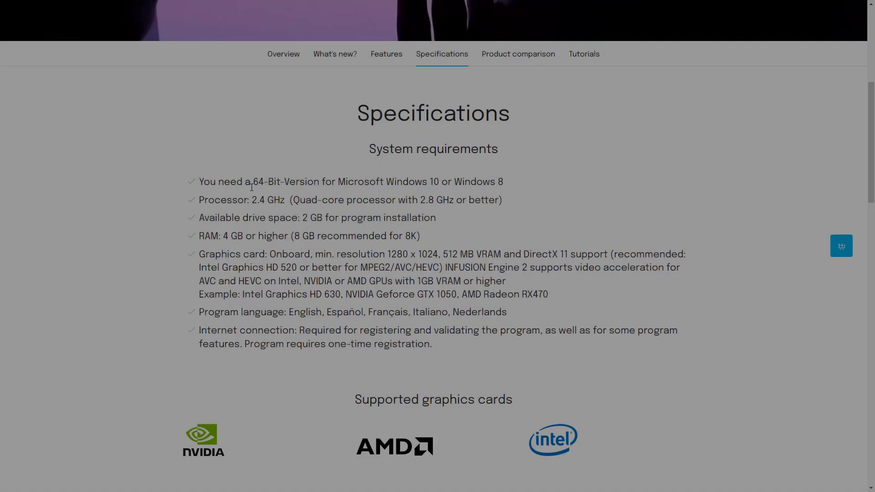
{"action": "scroll", "coordinate": [202, 212], "scroll_direction": "down", "scroll_amount": 1}
{"action": "scroll", "coordinate": [202, 212], "scroll_direction": "down", "scroll_amount": 2}
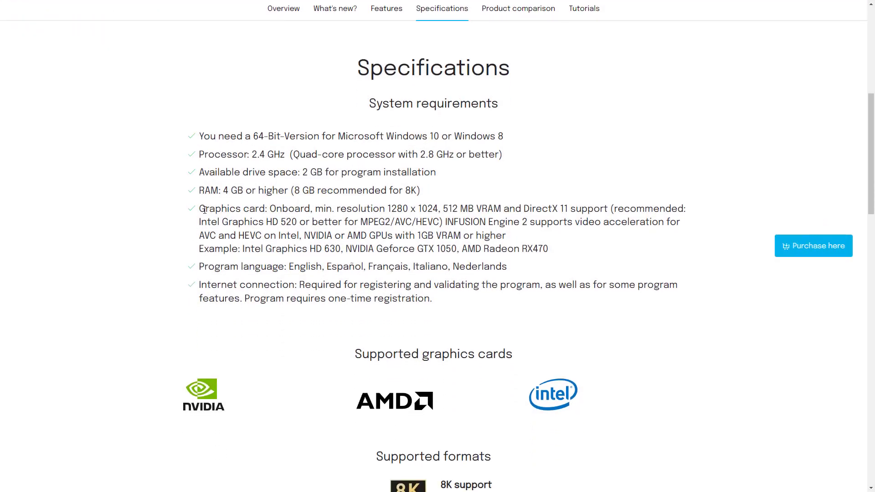
{"action": "scroll", "coordinate": [201, 211], "scroll_direction": "down", "scroll_amount": 1}
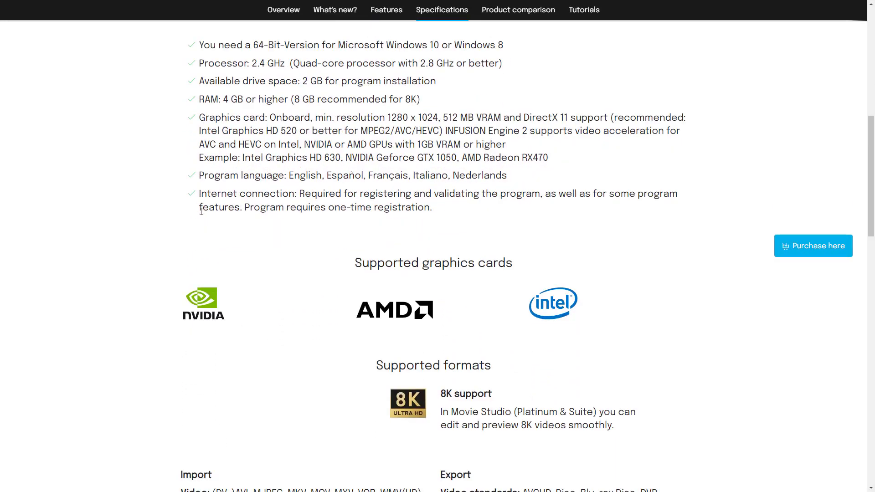
{"action": "scroll", "coordinate": [177, 269], "scroll_direction": "down", "scroll_amount": 1}
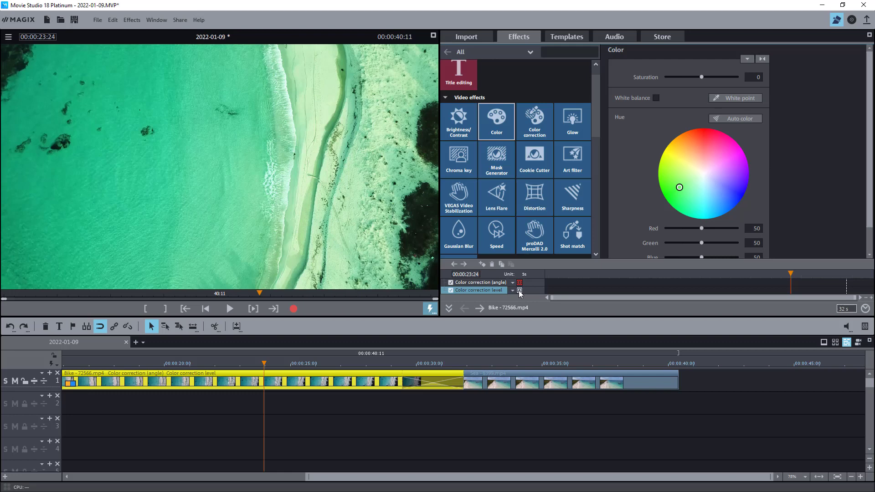
- Apply the HD Linear1 gradient as the Bike clip's effect mask on track 2
{"action": "left_click", "coordinate": [520, 283]}
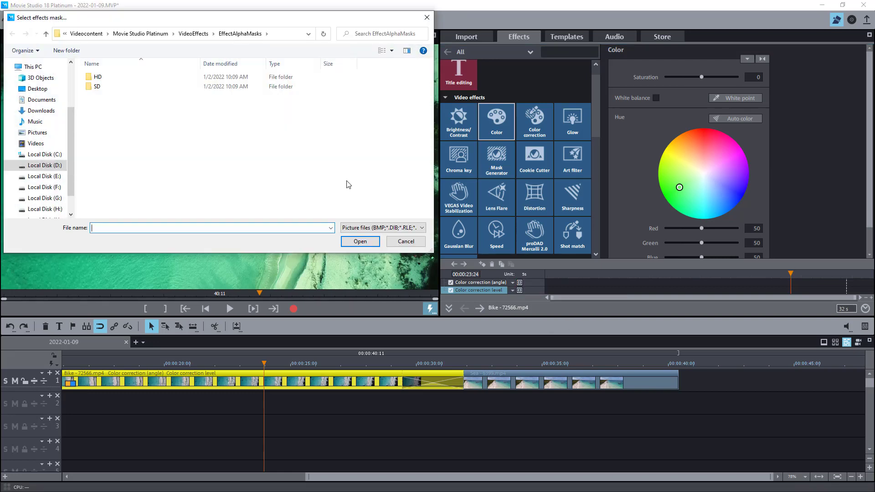
{"action": "double_click", "coordinate": [122, 80]}
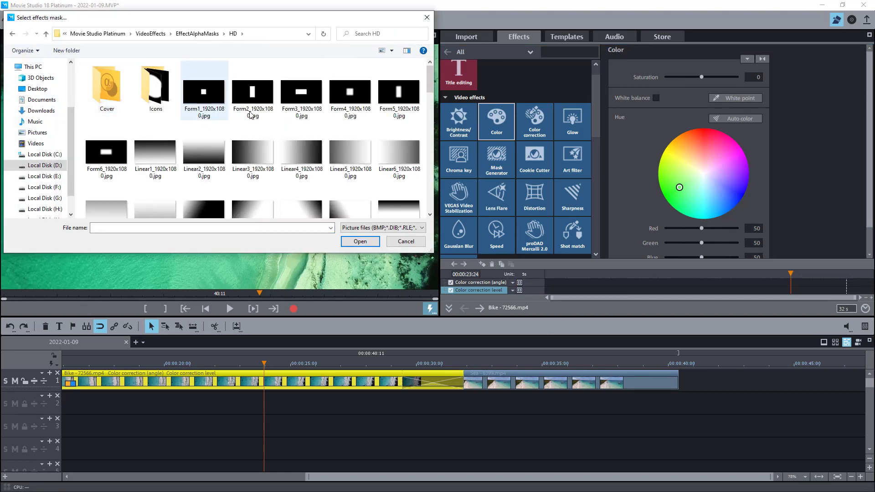
{"action": "double_click", "coordinate": [148, 154]}
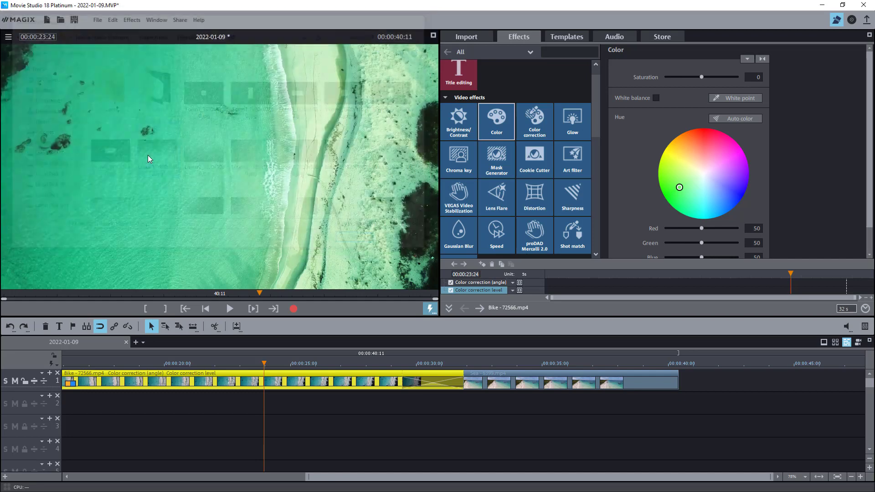
- Shift the hue toward magenta, then back to green, and briefly bypass the colour correction level effect
{"action": "left_click_drag", "start_coordinate": [686, 191], "coordinate": [710, 193]}
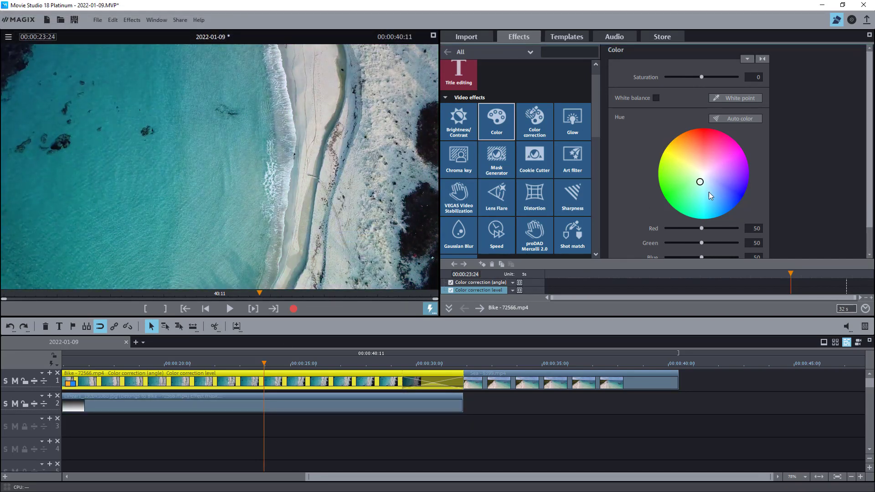
{"action": "left_click_drag", "start_coordinate": [691, 157], "coordinate": [676, 188]}
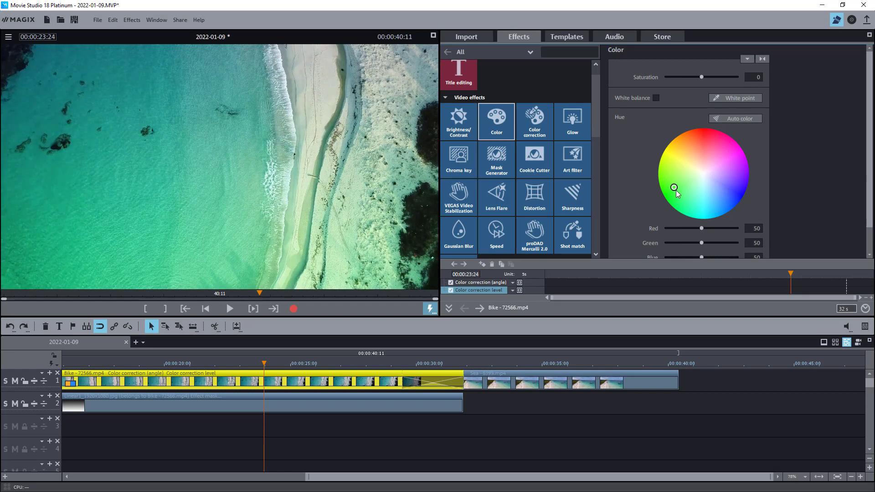
{"action": "left_click", "coordinate": [520, 290]}
{"action": "left_click", "coordinate": [520, 291]}
{"action": "scroll", "coordinate": [508, 90], "scroll_direction": "up", "scroll_amount": 2}
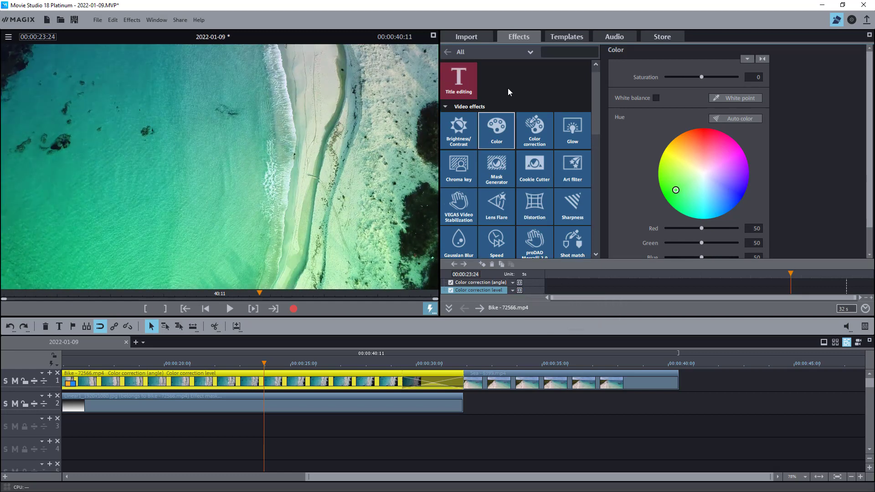
- Add the Subtitles Basic 'Atomar left' template to track 3 and move the playhead onto the second title clip
{"action": "left_click", "coordinate": [554, 38]}
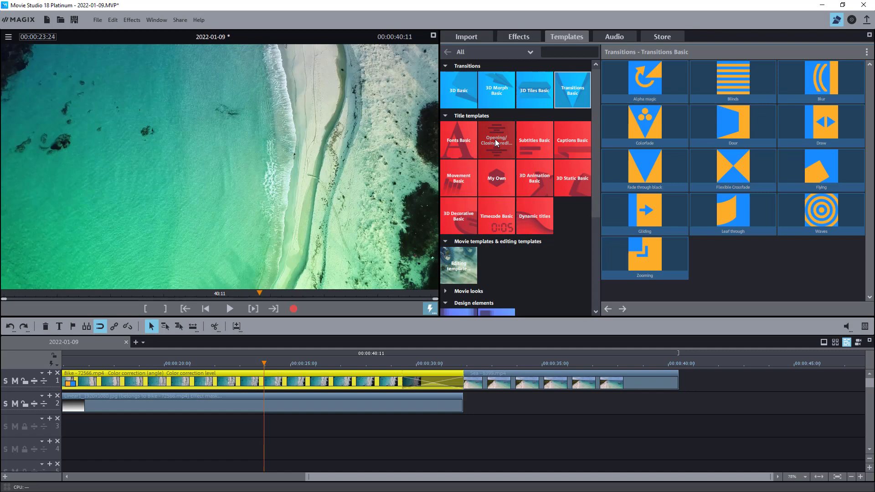
{"action": "left_click", "coordinate": [543, 152]}
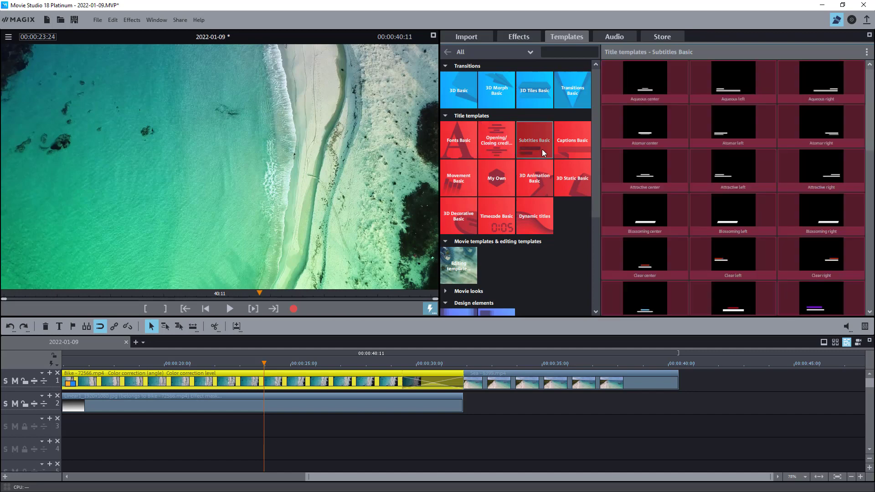
{"action": "mouse_move", "coordinate": [732, 120]}
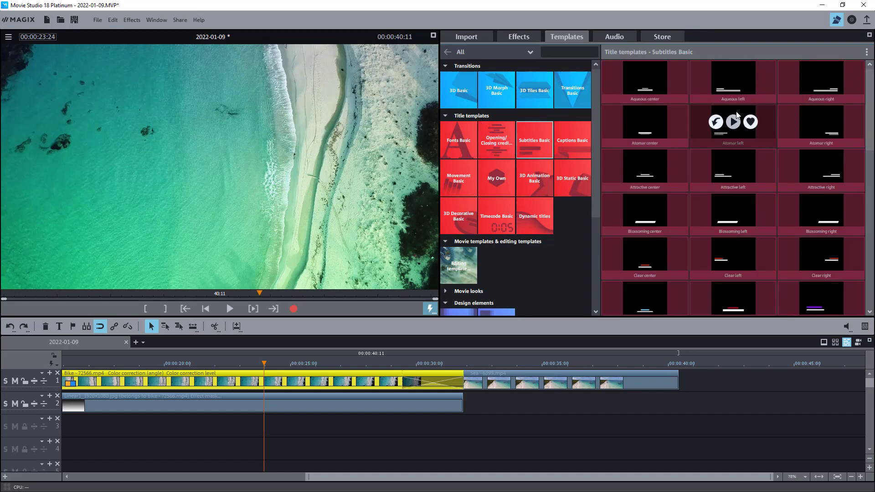
{"action": "left_click_drag", "start_coordinate": [732, 120], "coordinate": [178, 428]}
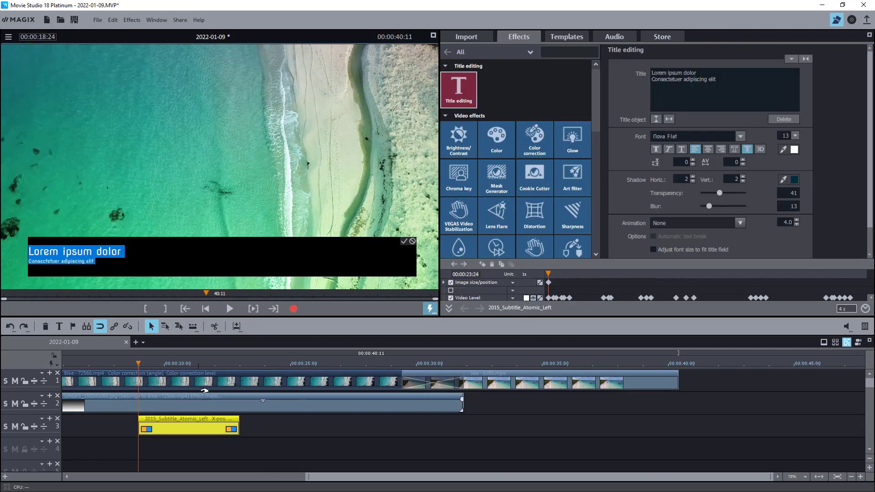
{"action": "left_click", "coordinate": [89, 260]}
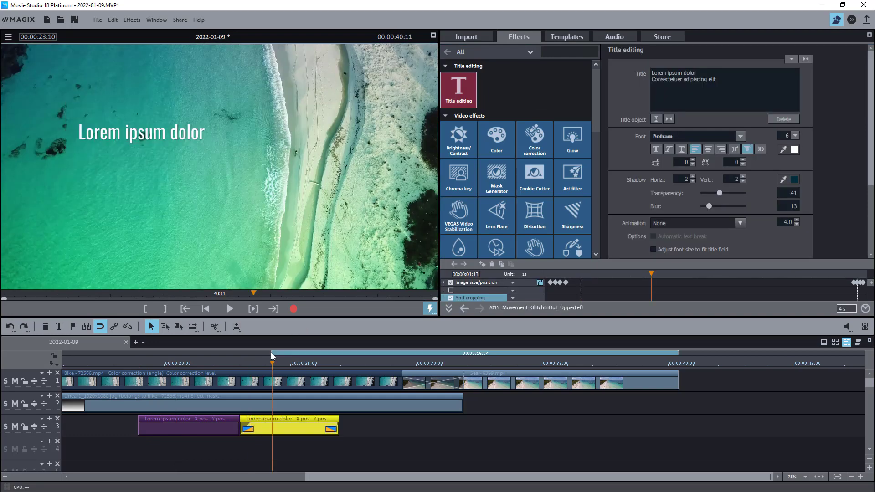
{"action": "left_click", "coordinate": [270, 354]}
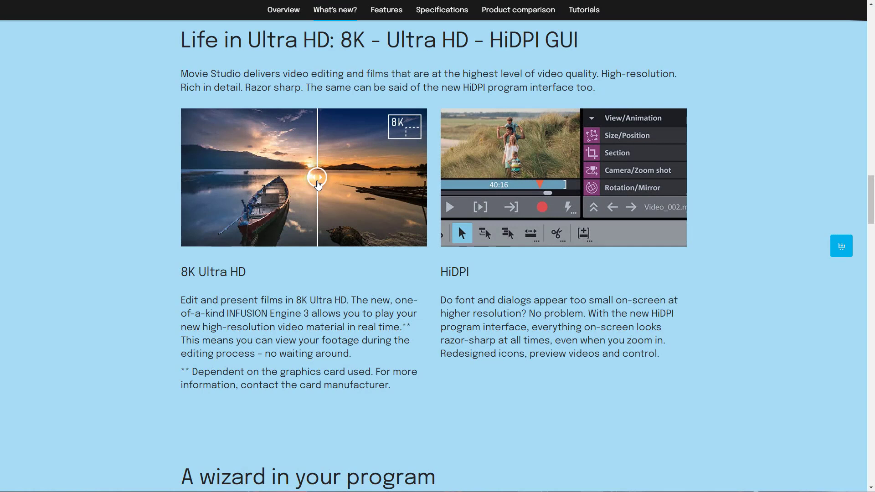
- Slide the 8K comparison divider left and select the HiDPI heading text
{"action": "left_click_drag", "start_coordinate": [319, 185], "coordinate": [245, 192]}
{"action": "scroll", "coordinate": [334, 279], "scroll_direction": "up", "scroll_amount": 1}
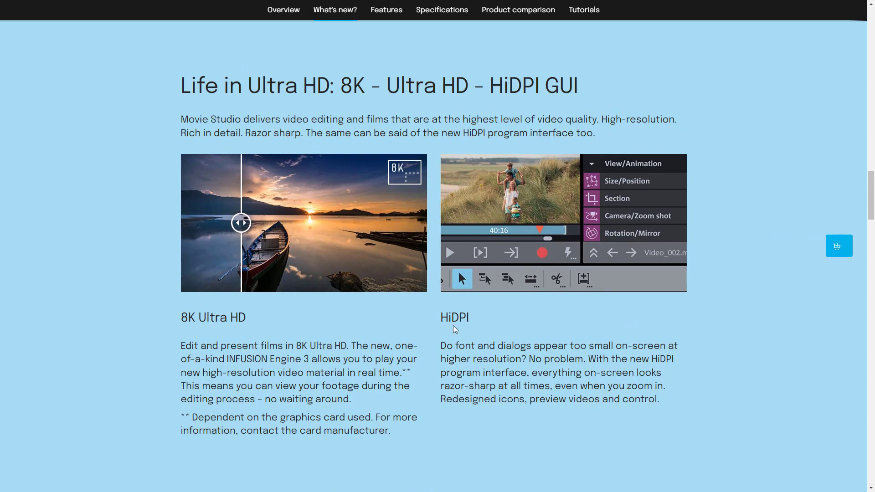
{"action": "left_click_drag", "start_coordinate": [445, 316], "coordinate": [481, 319]}
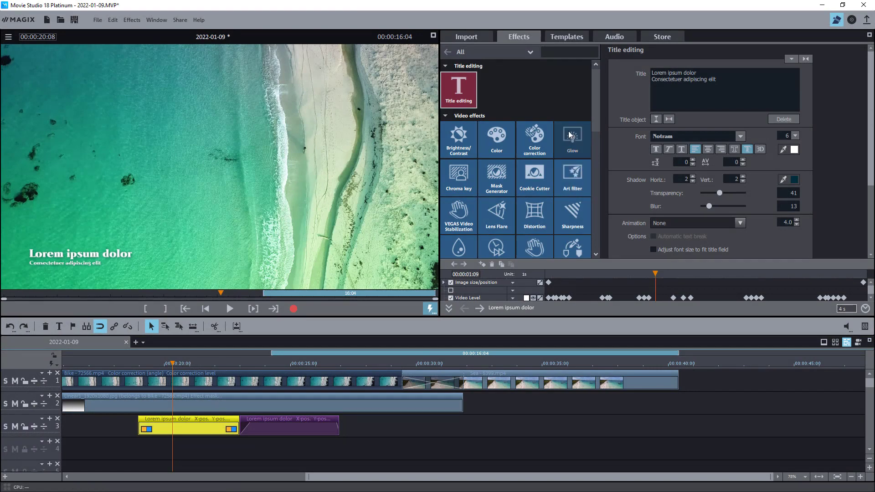
- Browse the Templates, Audio and Store tabs, then preview the Brightness 1 and Dilate 1 edge effects
{"action": "left_click", "coordinate": [570, 37]}
{"action": "left_click", "coordinate": [615, 37]}
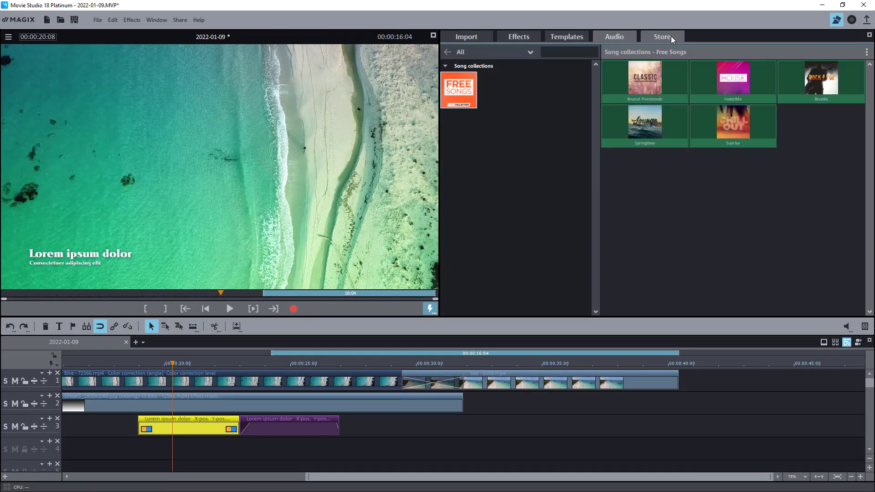
{"action": "left_click", "coordinate": [662, 37]}
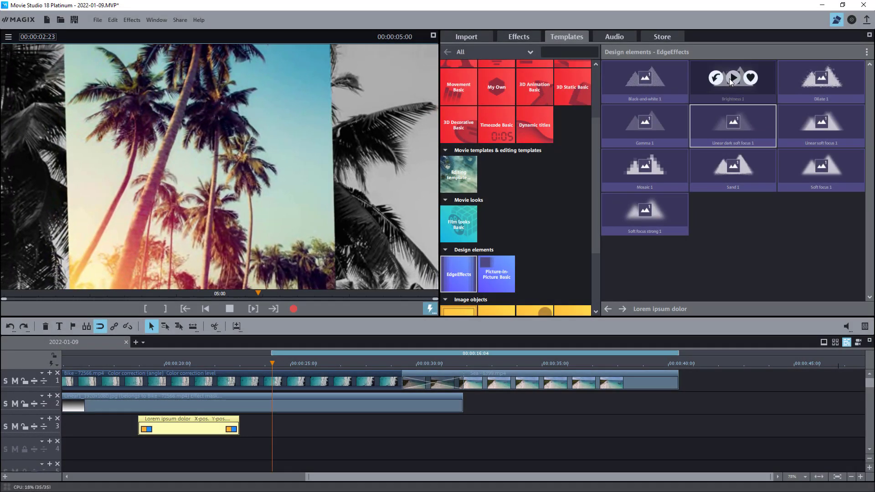
{"action": "left_click", "coordinate": [729, 78]}
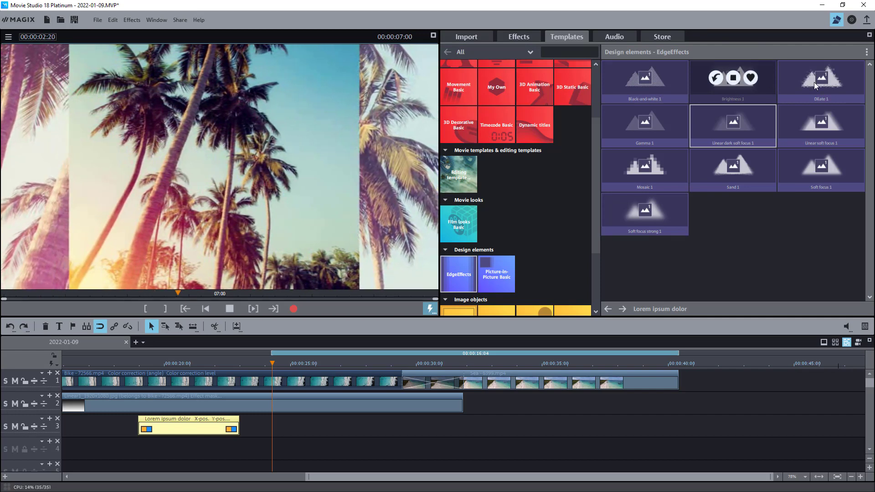
{"action": "left_click", "coordinate": [819, 79]}
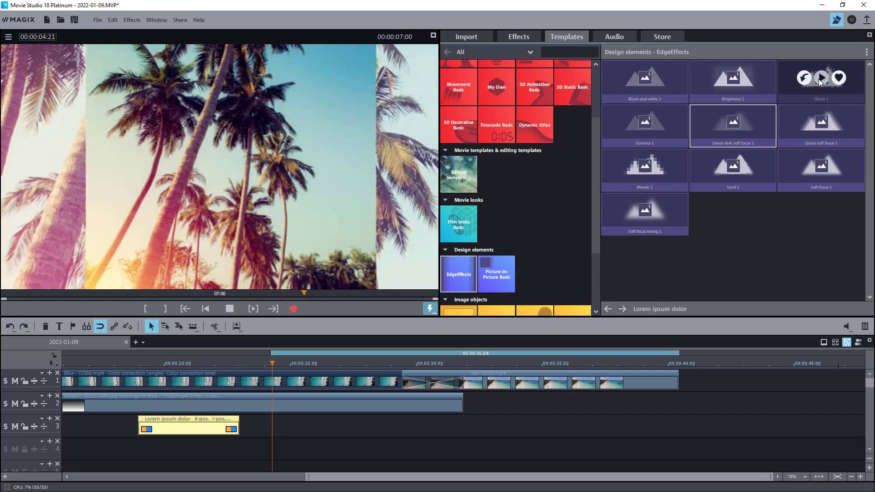
{"action": "mouse_move", "coordinate": [741, 128]}
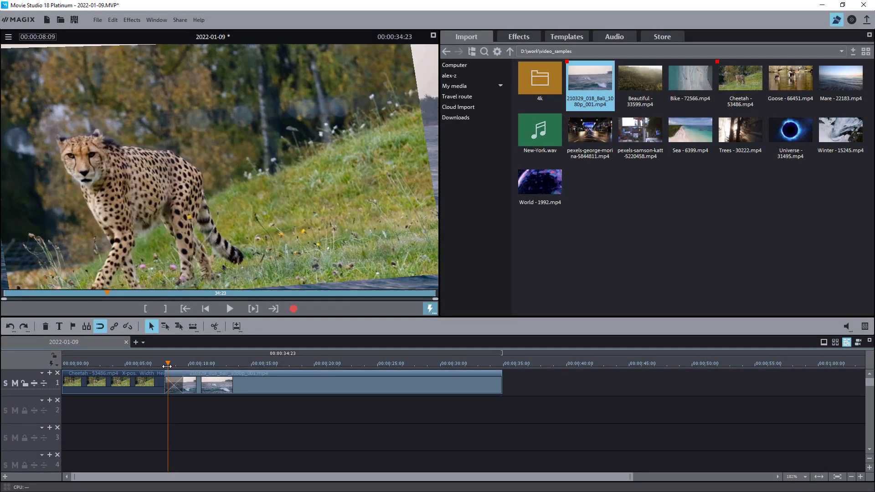
- Play the cheetah-to-sea transition, set the playhead to 07:15, and move the Bali clip up to track 1
{"action": "double_click", "coordinate": [167, 364]}
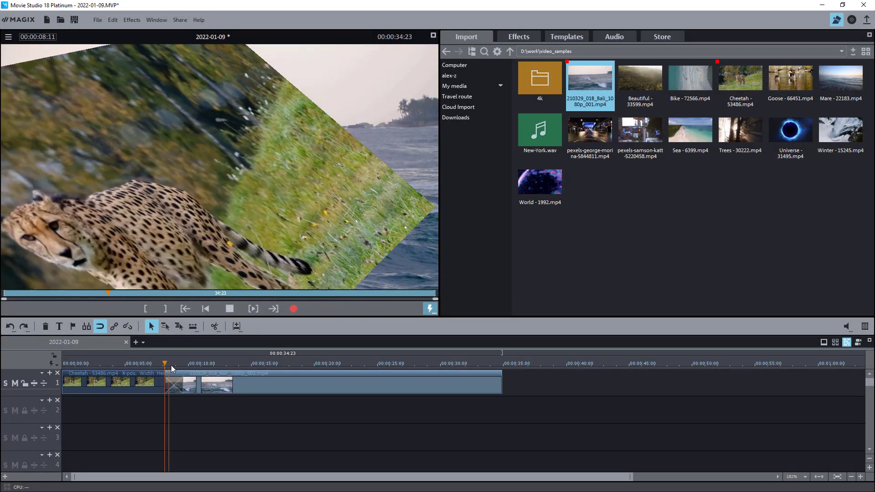
{"action": "left_click", "coordinate": [163, 363]}
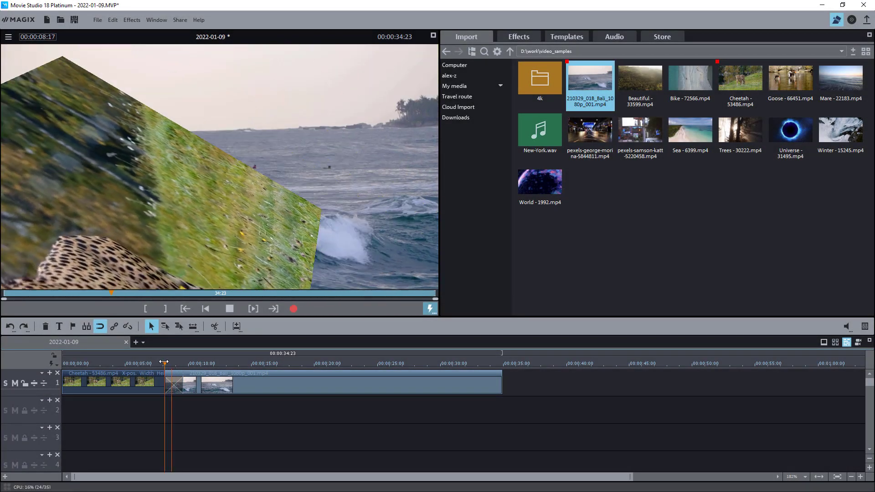
{"action": "key", "text": "space"}
{"action": "left_click_drag", "start_coordinate": [164, 363], "coordinate": [157, 365]}
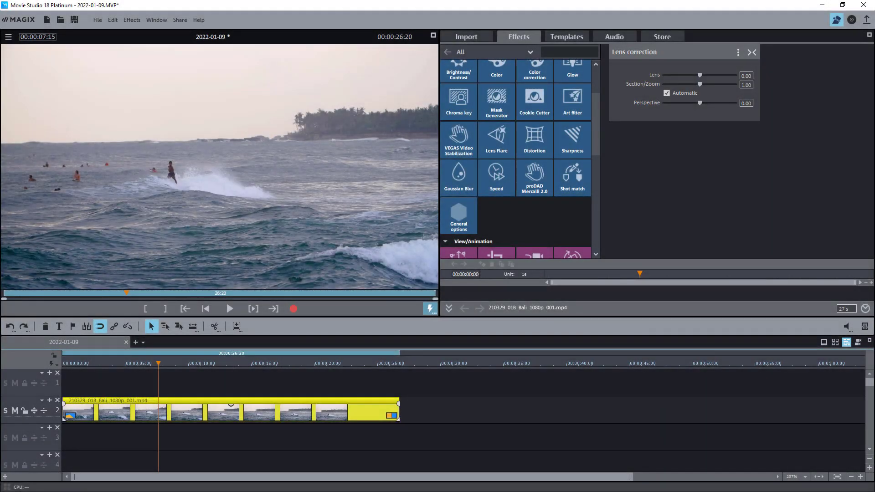
{"action": "key", "text": "ctrl+z"}
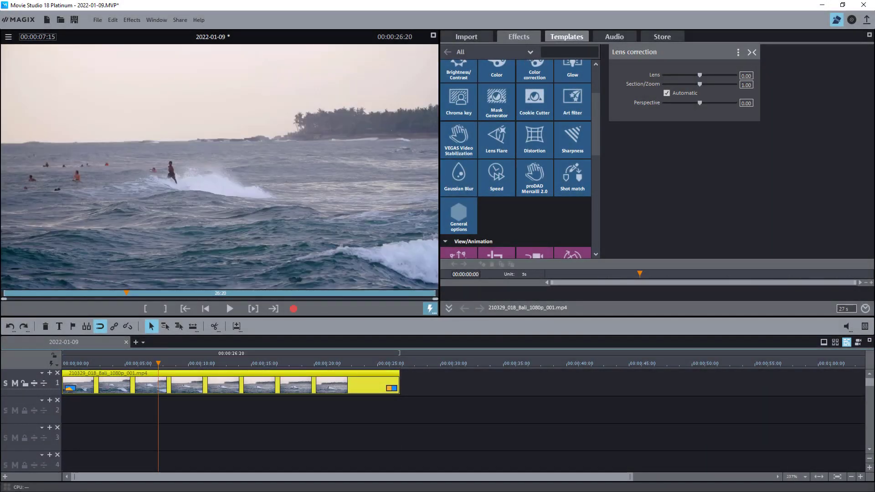
- Open the Import media browser to bring in stock footage
{"action": "left_click", "coordinate": [467, 37]}
{"action": "mouse_move", "coordinate": [590, 137]}
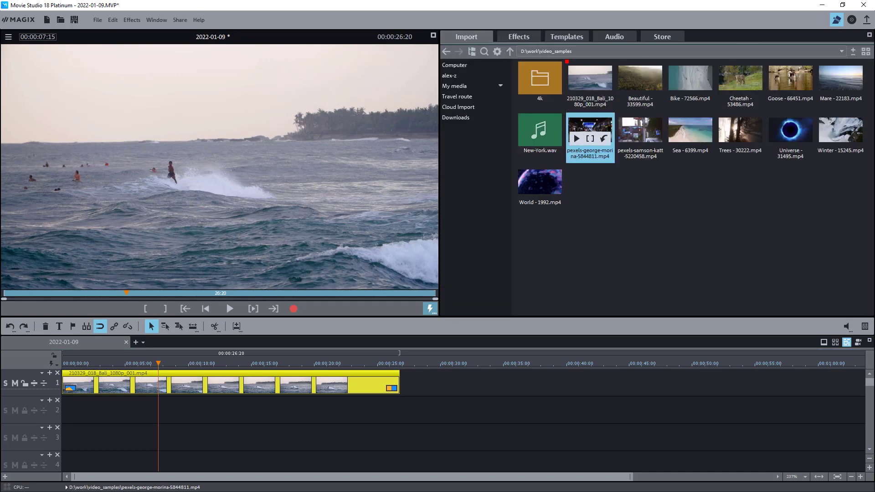